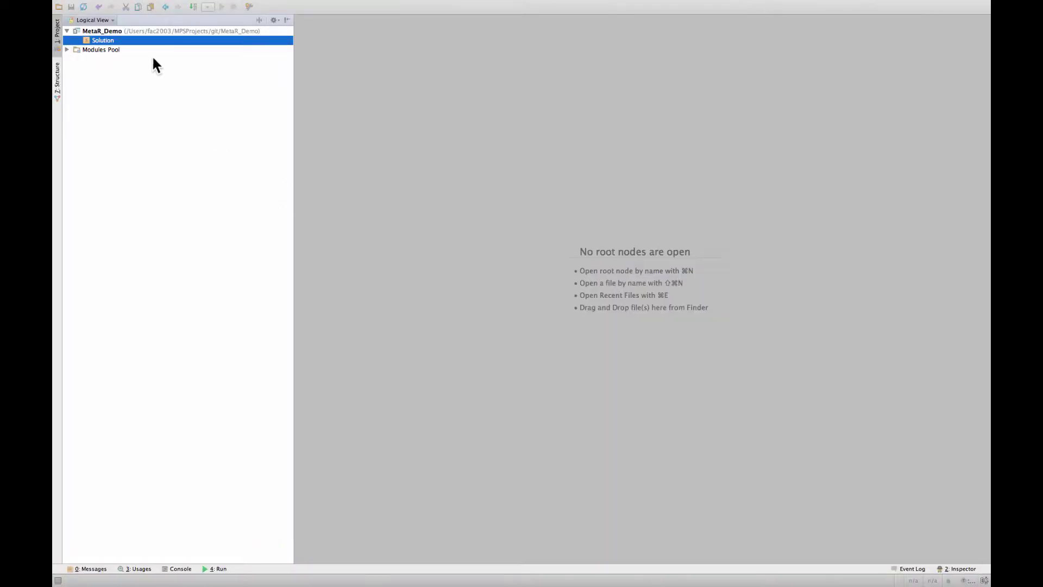
Create a new model named DataAnalysis in the Solution.
{"action": "right_click", "coordinate": [96, 40]}
{"action": "mouse_move", "coordinate": [225, 46]}
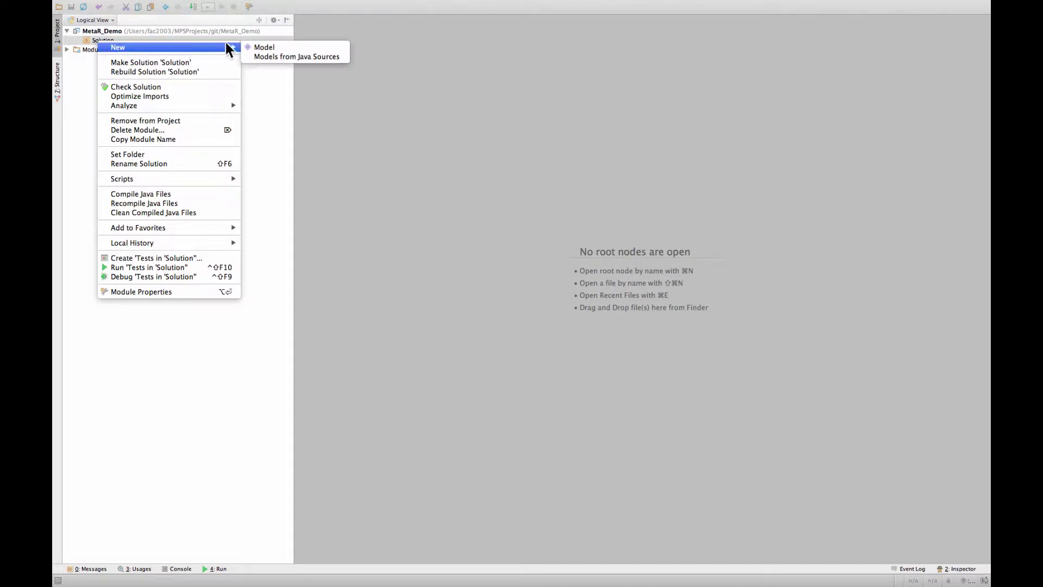
{"action": "left_click", "coordinate": [264, 47]}
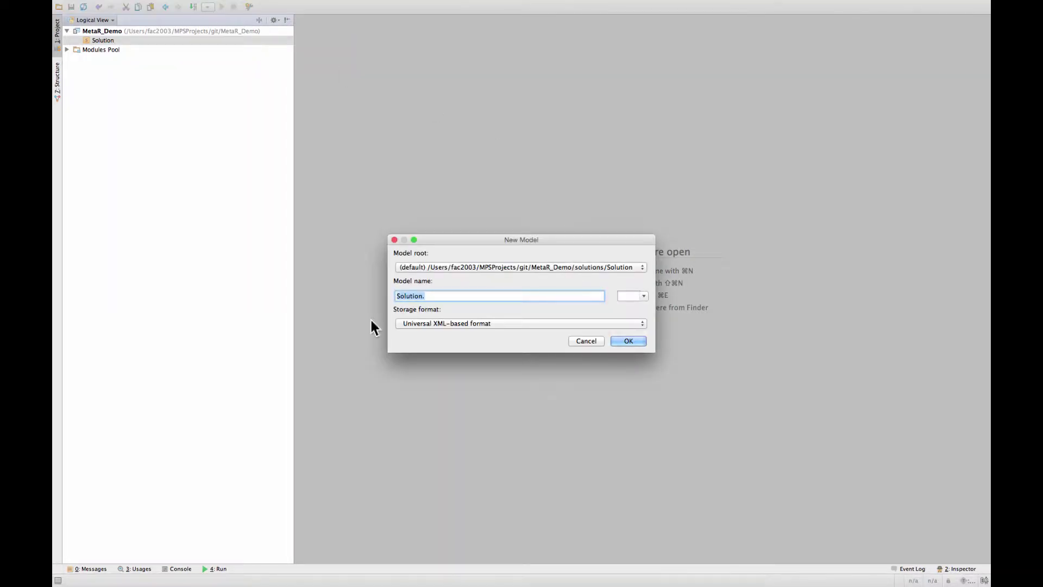
{"action": "type", "text": "DataAnalay"}
{"action": "key", "text": "BackSpace"}
{"action": "key", "text": "BackSpace"}
{"action": "type", "text": "ysis"}
{"action": "key", "text": "Return"}
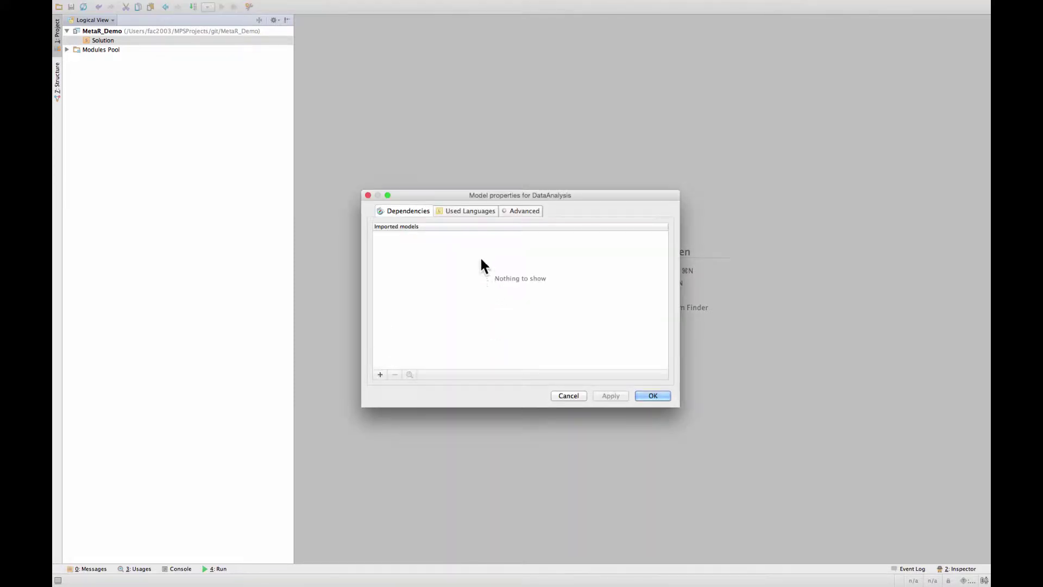
Add org.campagnelab.metaR to the model's used languages and save the model properties.
{"action": "left_click", "coordinate": [478, 212]}
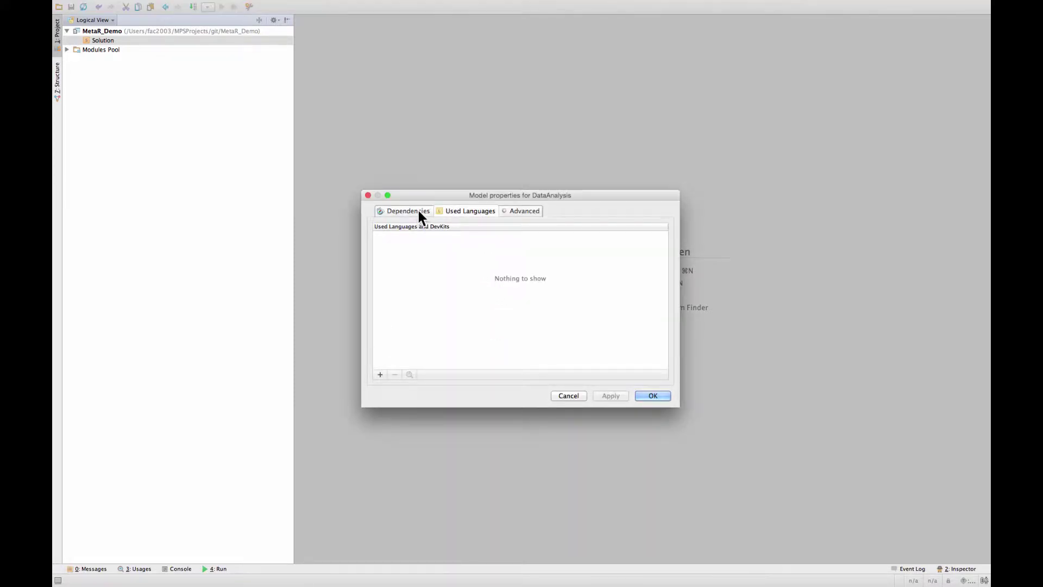
{"action": "left_click", "coordinate": [380, 374]}
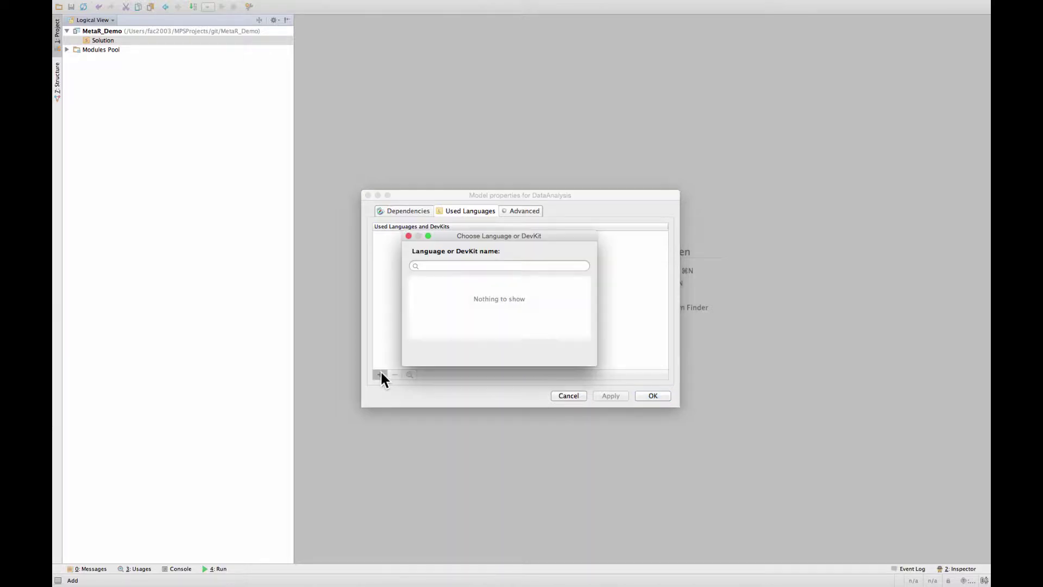
{"action": "type", "text": "meta"}
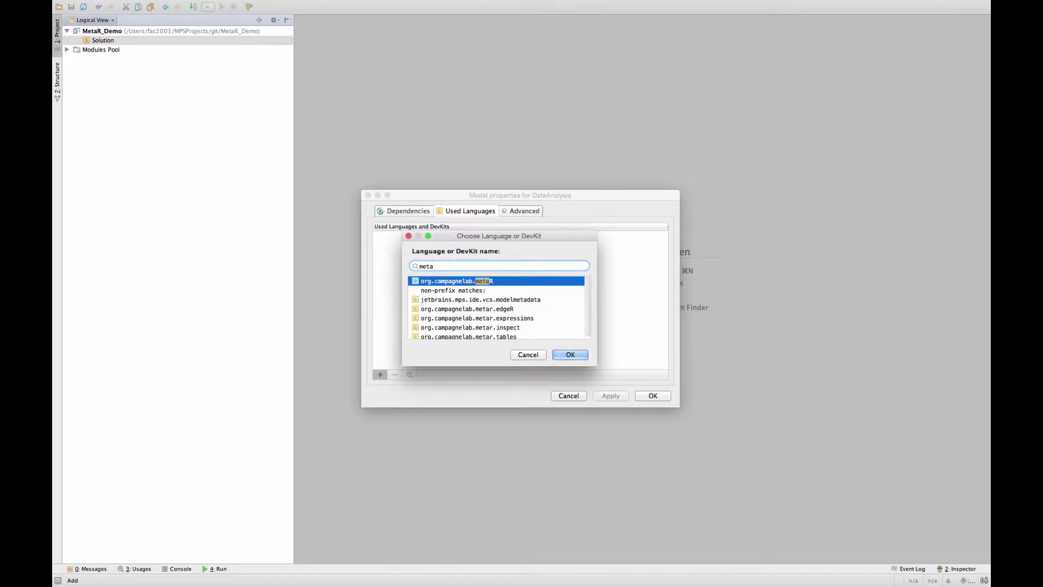
{"action": "key", "text": "Return"}
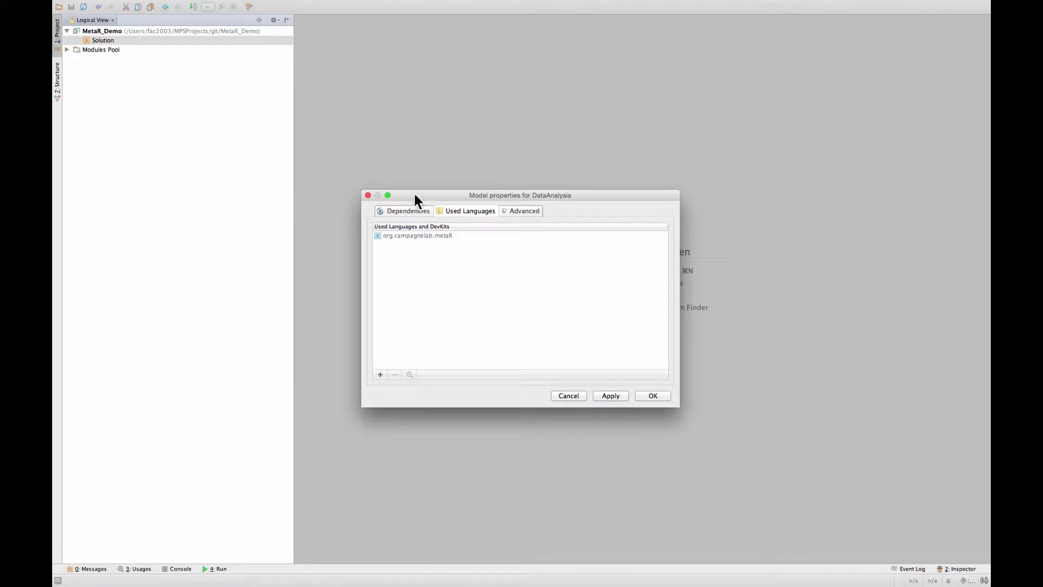
{"action": "left_click", "coordinate": [411, 210]}
{"action": "left_click", "coordinate": [654, 396]}
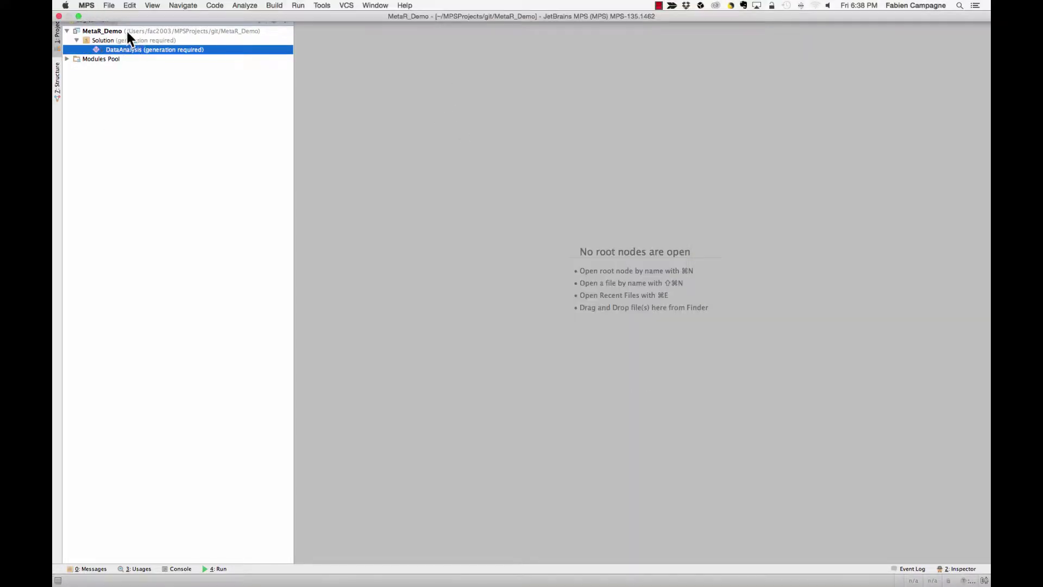
Create a new Table in DataAnalysis and load GSE59364_DC_all.csv as its data file.
{"action": "right_click", "coordinate": [135, 49]}
{"action": "mouse_move", "coordinate": [208, 57]}
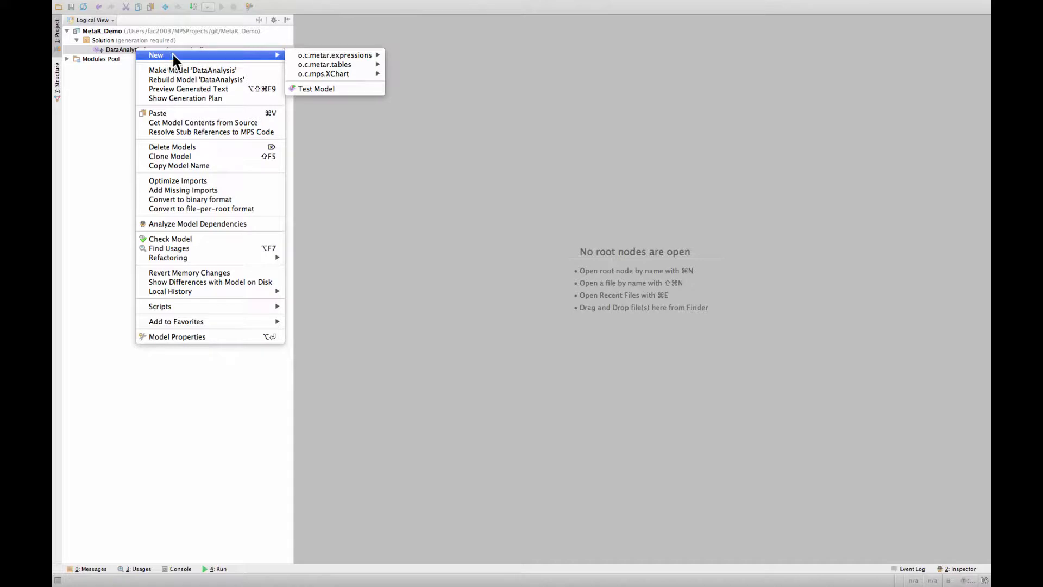
{"action": "mouse_move", "coordinate": [321, 61]}
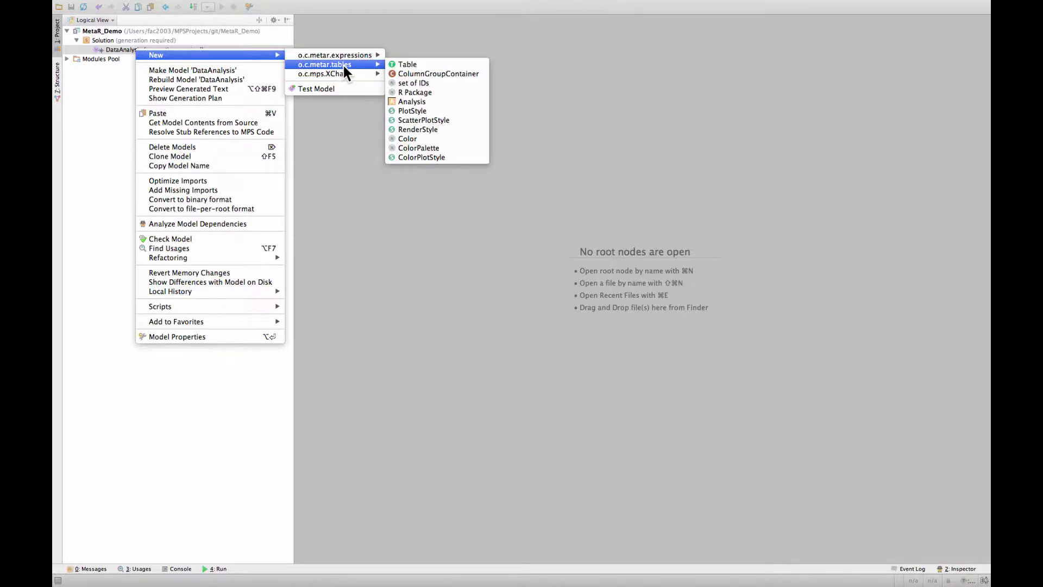
{"action": "left_click", "coordinate": [406, 66]}
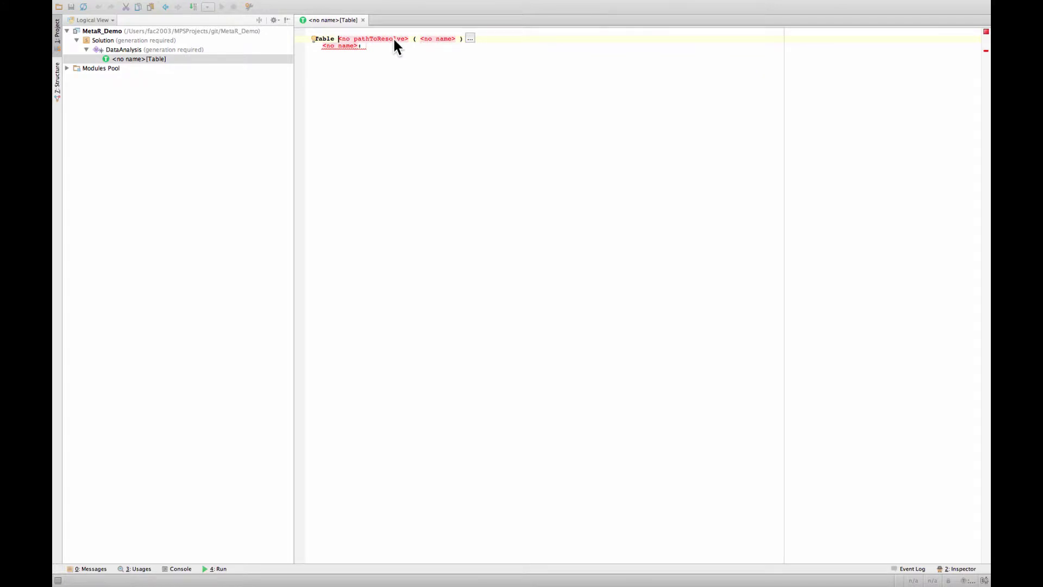
{"action": "left_click", "coordinate": [341, 41]}
{"action": "left_click", "coordinate": [470, 39]}
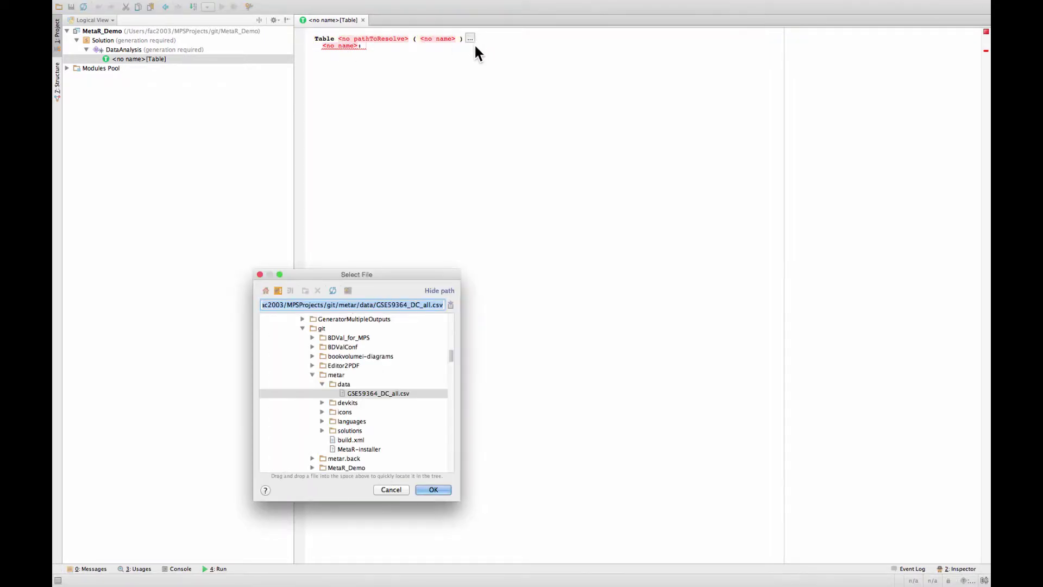
{"action": "double_click", "coordinate": [388, 393]}
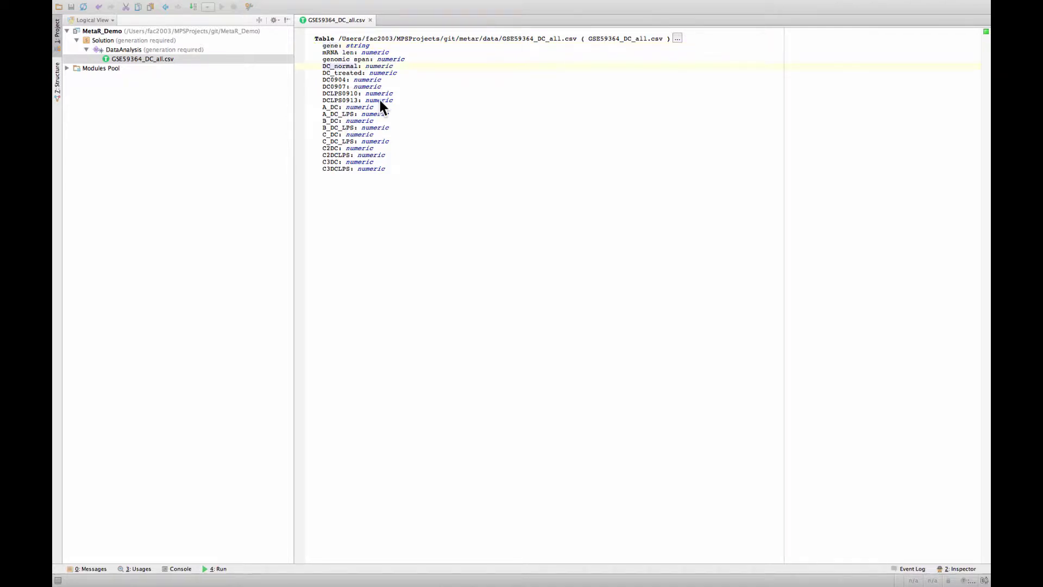
Add empty '[' group slots after the numeric type on DC0904 and DC0907.
{"action": "key", "text": "shift+Down"}
{"action": "key", "text": "shift+Down"}
{"action": "key", "text": "shift+Down"}
{"action": "key", "text": "shift+Down"}
{"action": "key", "text": "shift+Down"}
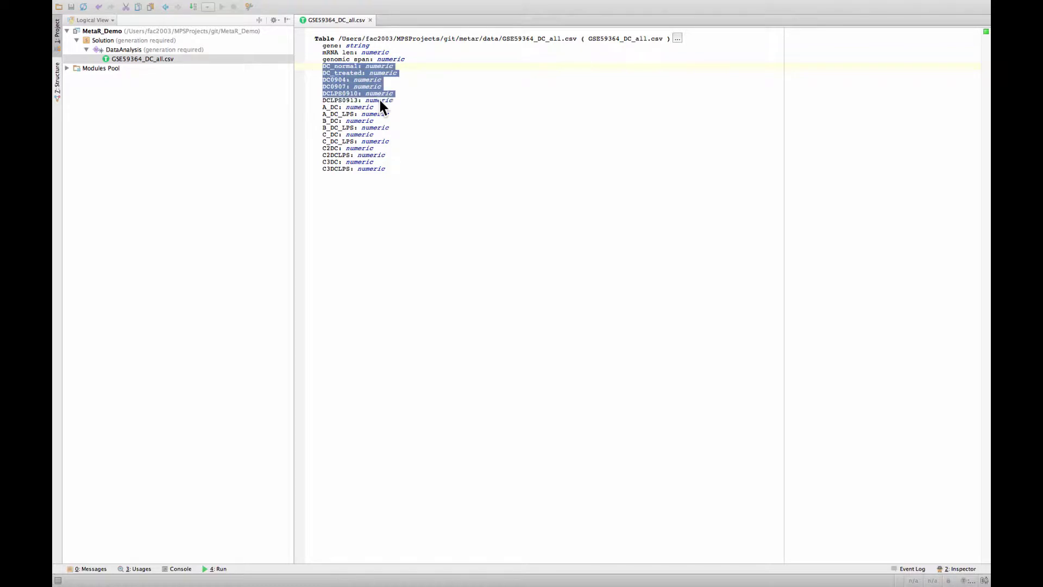
{"action": "key", "text": "shift+Up"}
{"action": "key", "text": "shift+Up"}
{"action": "key", "text": "shift+Up"}
{"action": "left_click", "coordinate": [329, 68]}
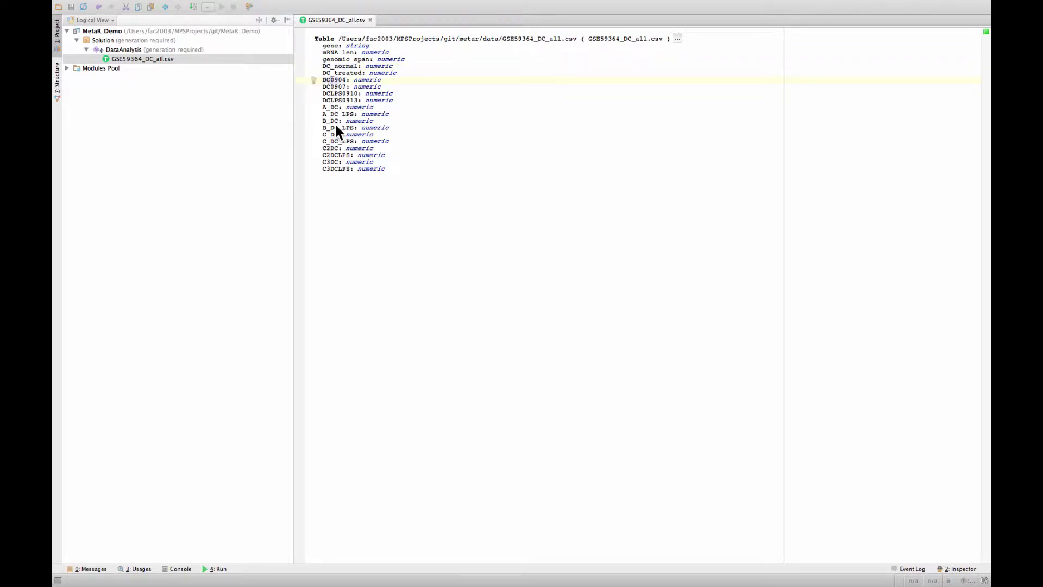
{"action": "key", "text": "shift+Down"}
{"action": "key", "text": "shift+Down"}
{"action": "key", "text": "shift+Down"}
{"action": "key", "text": "shift+Down"}
{"action": "key", "text": "shift+Down"}
{"action": "key", "text": "shift+Down"}
{"action": "key", "text": "shift+Down"}
{"action": "key", "text": "shift+Down"}
{"action": "key", "text": "shift+Down"}
{"action": "key", "text": "shift+Down"}
{"action": "key", "text": "shift+Down"}
{"action": "key", "text": "shift+Down"}
{"action": "key", "text": "shift+Down"}
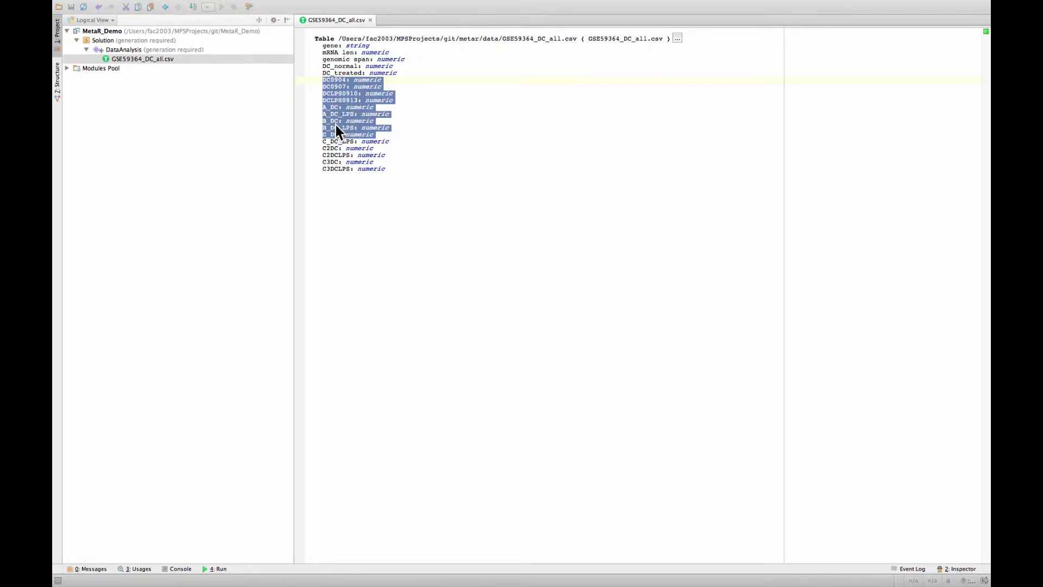
{"action": "double_click", "coordinate": [375, 80]}
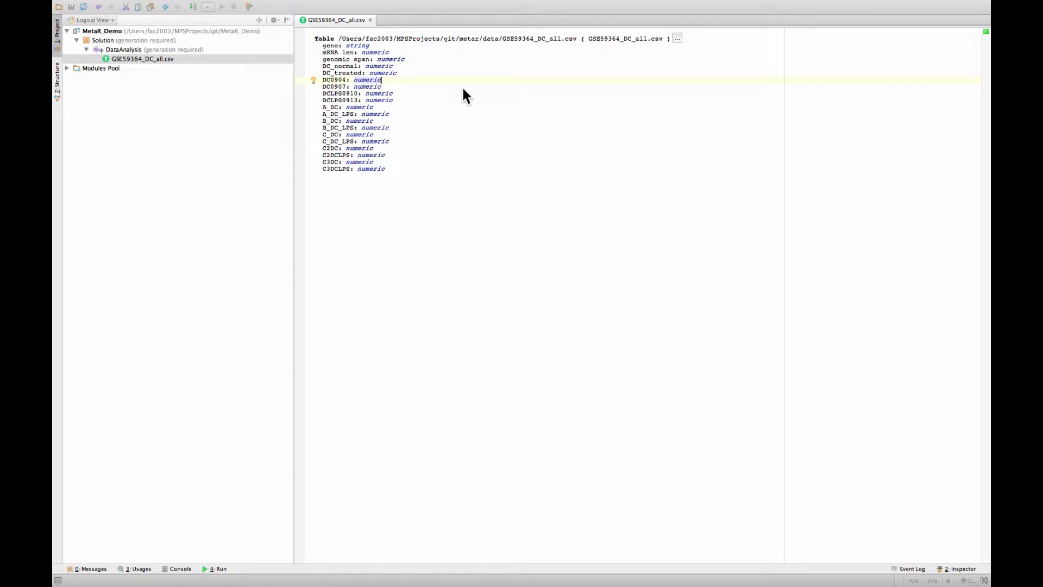
{"action": "type", "text": "[ << ... >>"}
{"action": "left_click", "coordinate": [400, 86]}
{"action": "type", "text": "["}
Create a ColumnGroupContainer in DataAnalysis that defines a group named 'counts'.
{"action": "right_click", "coordinate": [139, 48]}
{"action": "mouse_move", "coordinate": [174, 54]}
{"action": "mouse_move", "coordinate": [324, 55]}
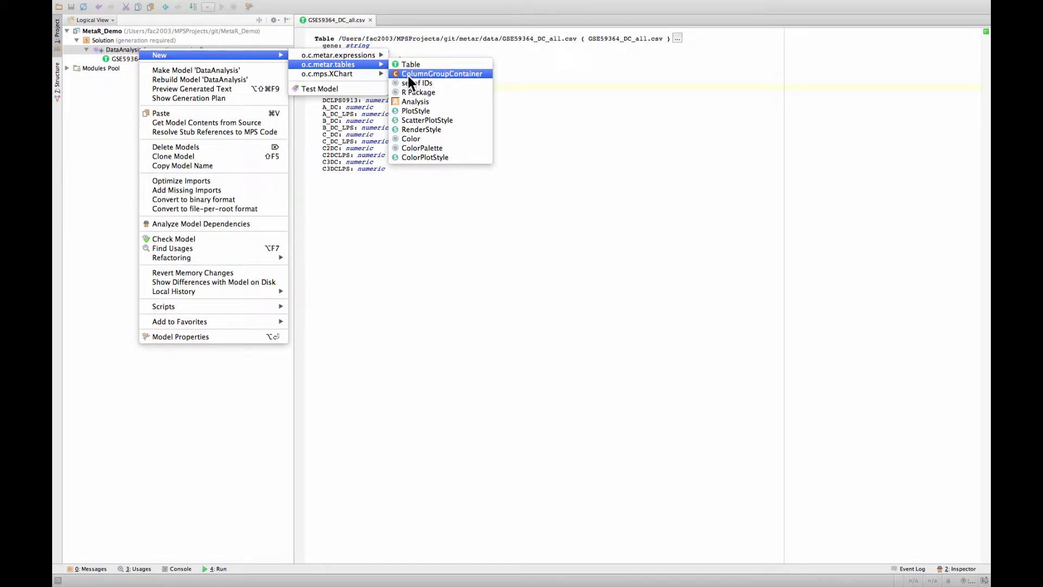
{"action": "left_click", "coordinate": [423, 75]}
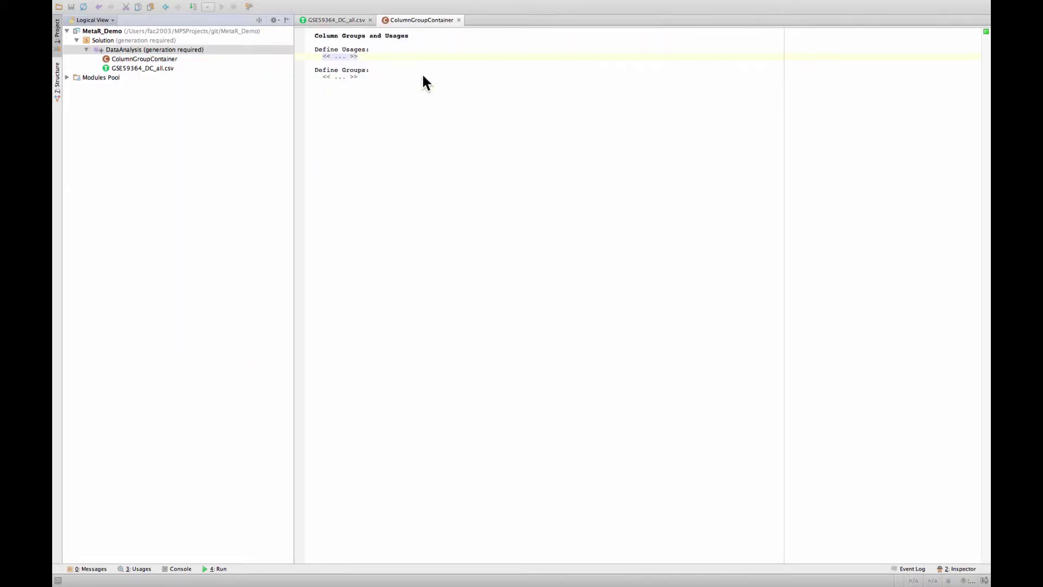
{"action": "left_click", "coordinate": [136, 59]}
{"action": "left_click", "coordinate": [342, 76]}
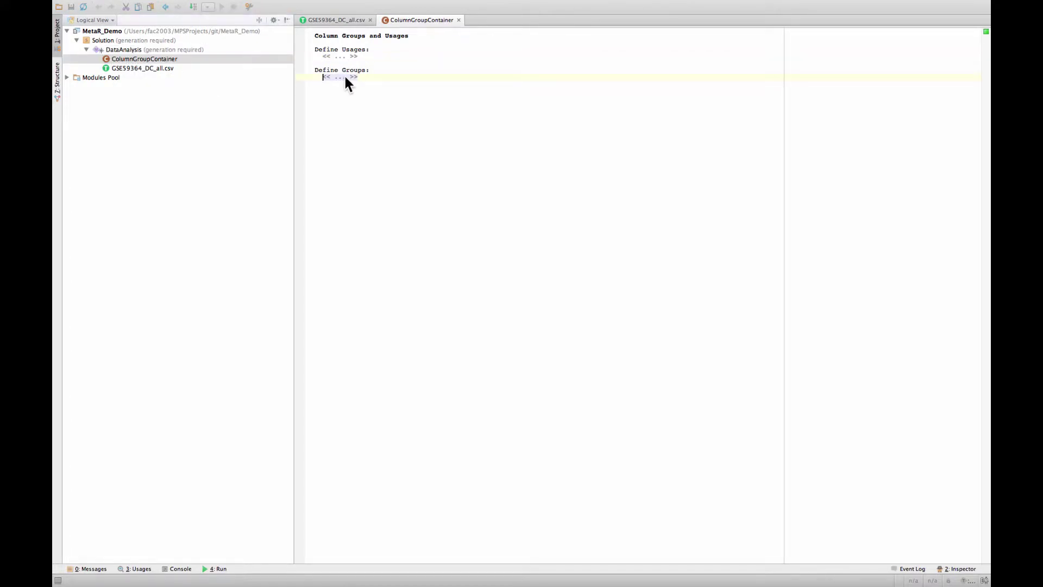
{"action": "key", "text": "Return"}
{"action": "type", "text": "counts used for << ... >>"}
Assign the counts group to the DC0904 column of the csv table.
{"action": "double_click", "coordinate": [140, 68]}
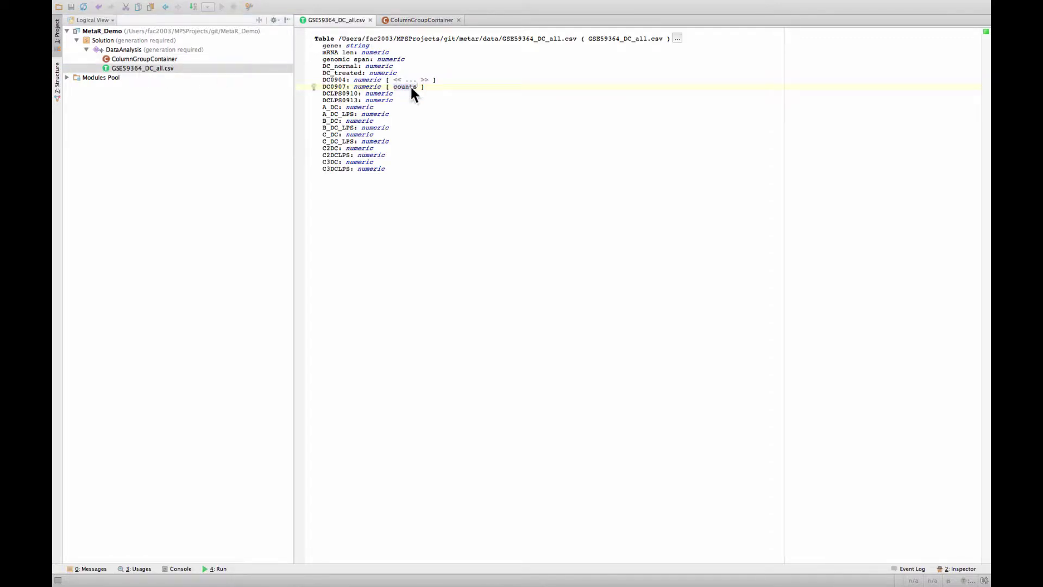
{"action": "left_click", "coordinate": [399, 78]}
{"action": "key", "text": "ctrl+space"}
{"action": "key", "text": "Return"}
Add the counts group to columns DCLPS0910 through C3DCLPS via Add Group(s) to Selected Columns.
{"action": "key", "text": "Down"}
{"action": "key", "text": "Home"}
{"action": "key", "text": "Down"}
{"action": "key", "text": "shift+Down"}
{"action": "key", "text": "shift+Down"}
{"action": "key", "text": "shift+Down"}
{"action": "key", "text": "shift+Down"}
{"action": "key", "text": "shift+Down"}
{"action": "key", "text": "shift+Down"}
{"action": "key", "text": "shift+Down"}
{"action": "key", "text": "shift+Down"}
{"action": "key", "text": "shift+Down"}
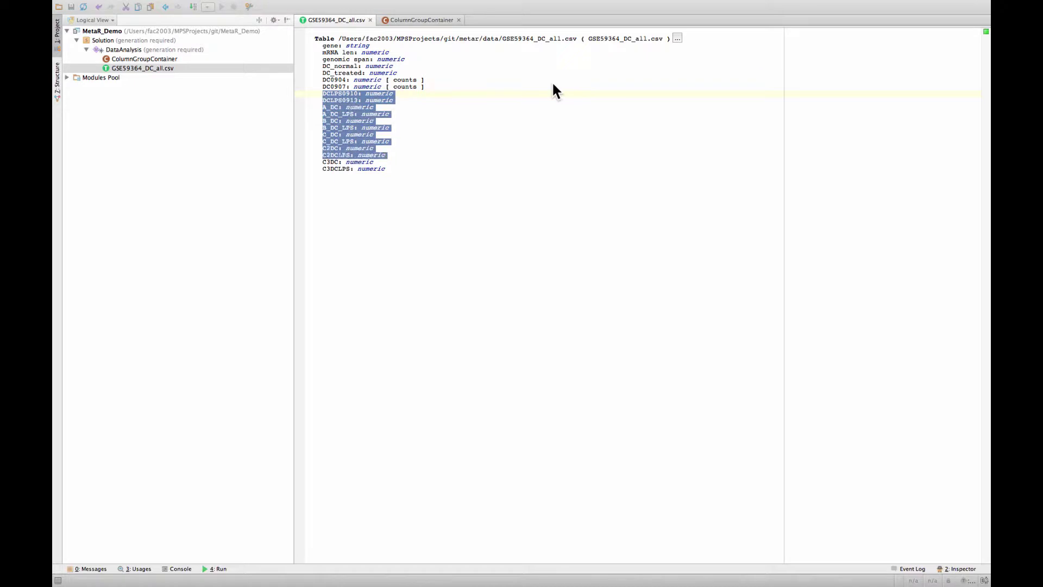
{"action": "key", "text": "shift+Down"}
{"action": "key", "text": "shift+Down"}
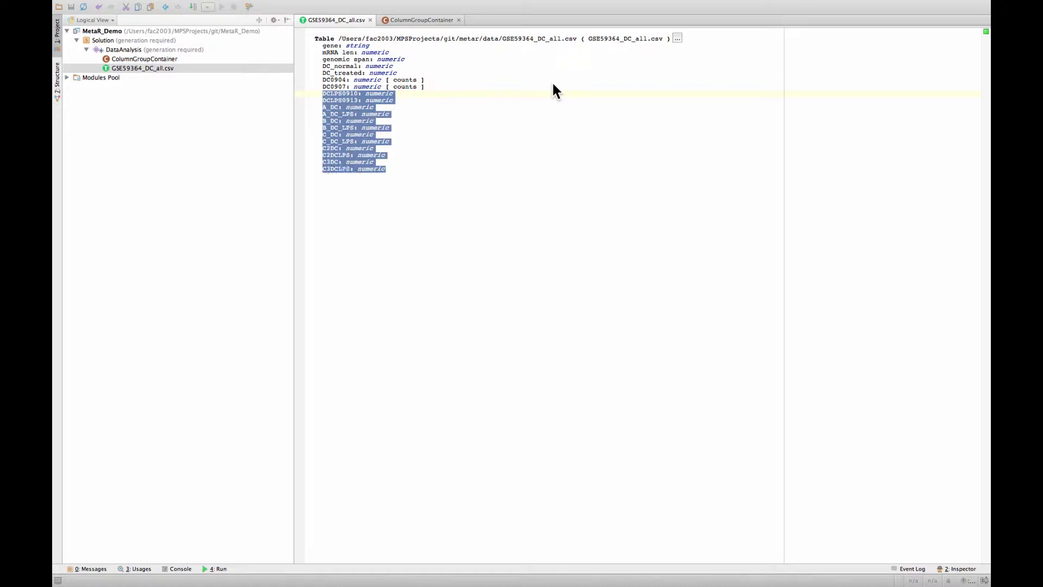
{"action": "right_click", "coordinate": [338, 93]}
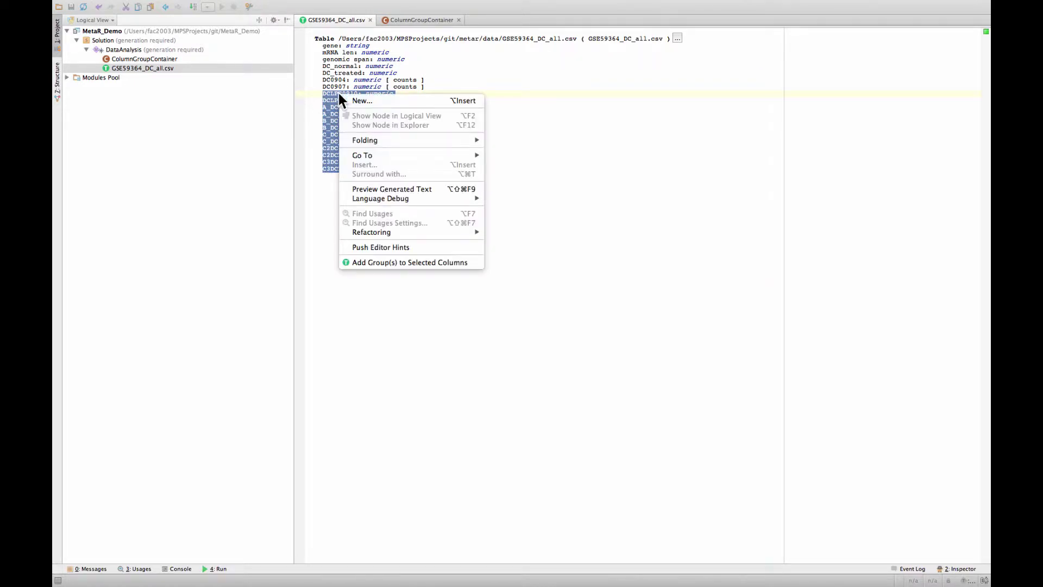
{"action": "left_click", "coordinate": [410, 262]}
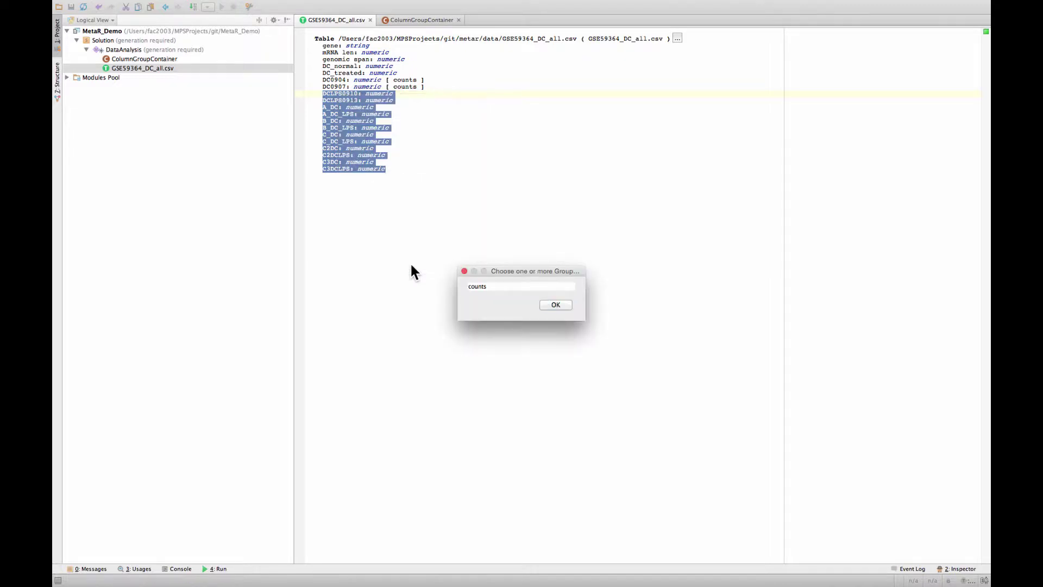
{"action": "left_click", "coordinate": [485, 283]}
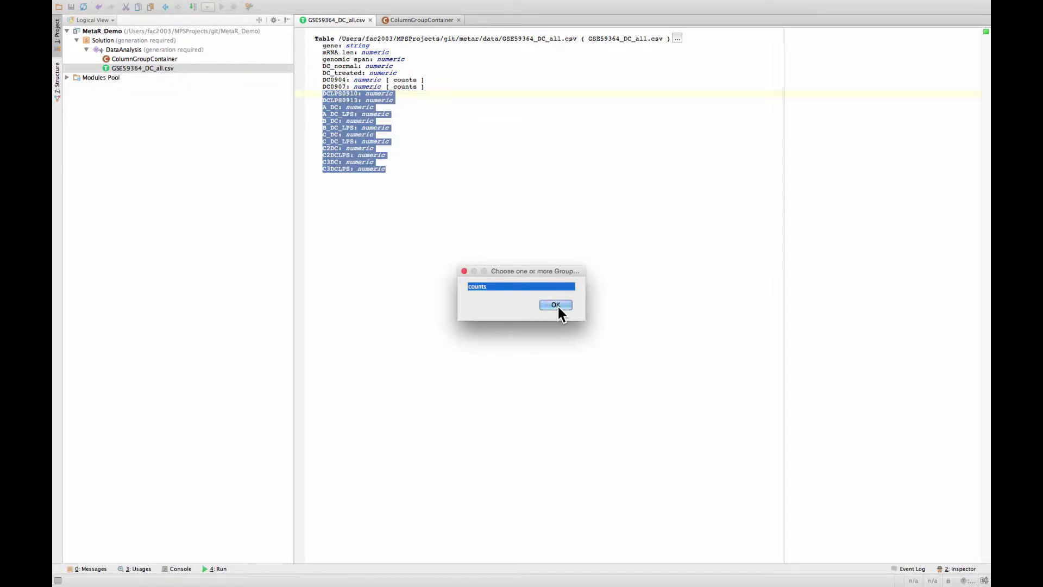
{"action": "left_click", "coordinate": [558, 306]}
{"action": "left_click", "coordinate": [419, 129]}
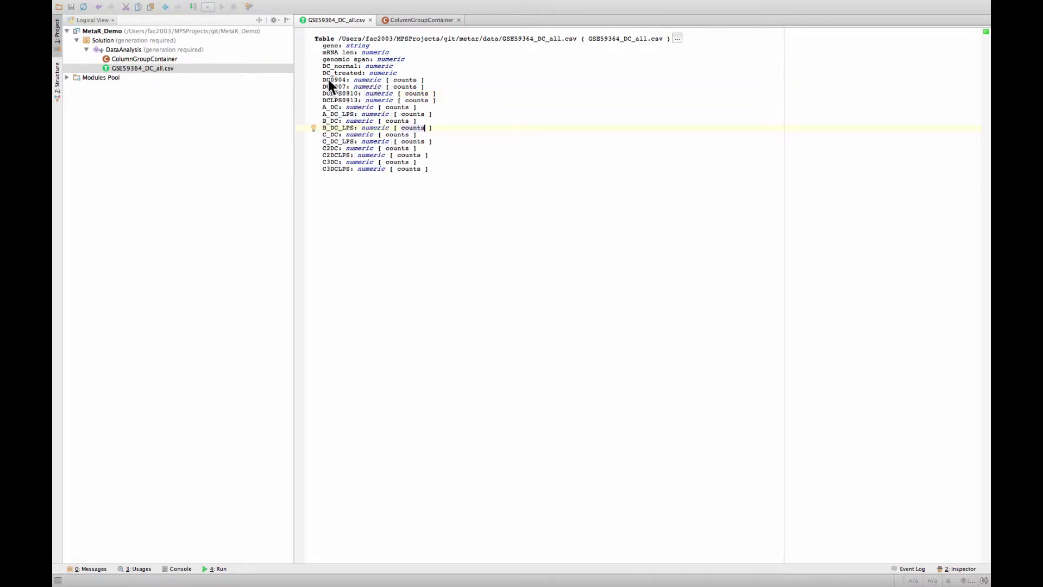
{"action": "left_click", "coordinate": [370, 47]}
{"action": "type", "text": "[ ID"}
{"action": "double_click", "coordinate": [143, 59]}
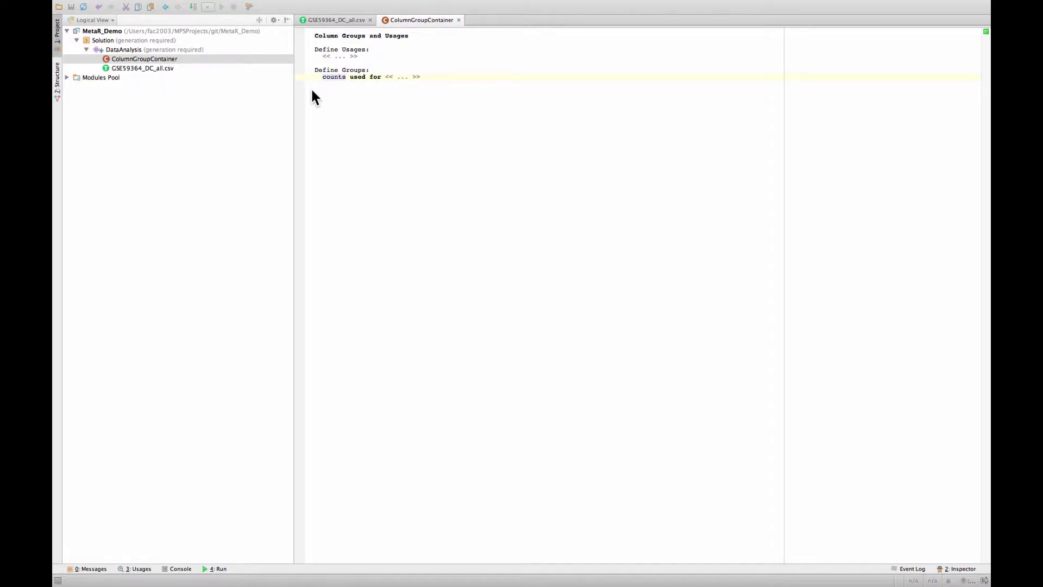
{"action": "key", "text": "Return"}
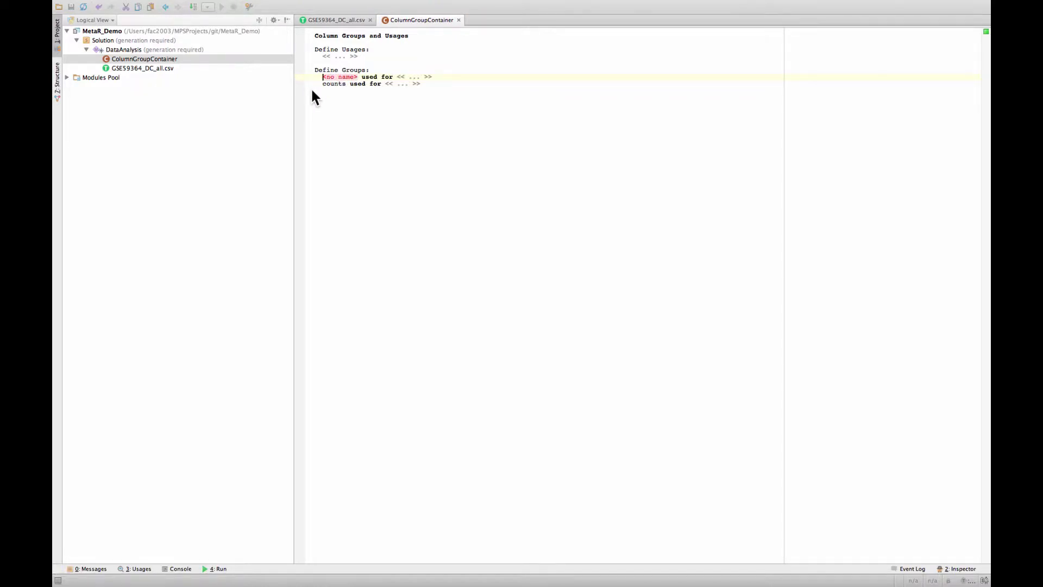
{"action": "type", "text": "ID"}
{"action": "left_click", "coordinate": [388, 78]}
{"action": "double_click", "coordinate": [144, 68]}
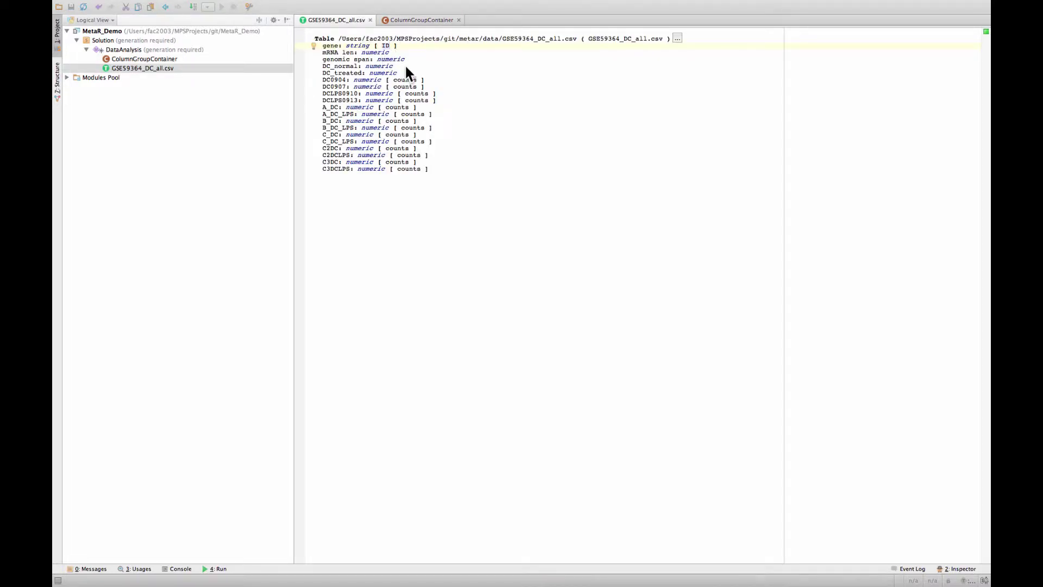
{"action": "left_click", "coordinate": [385, 46], "text": "super"}
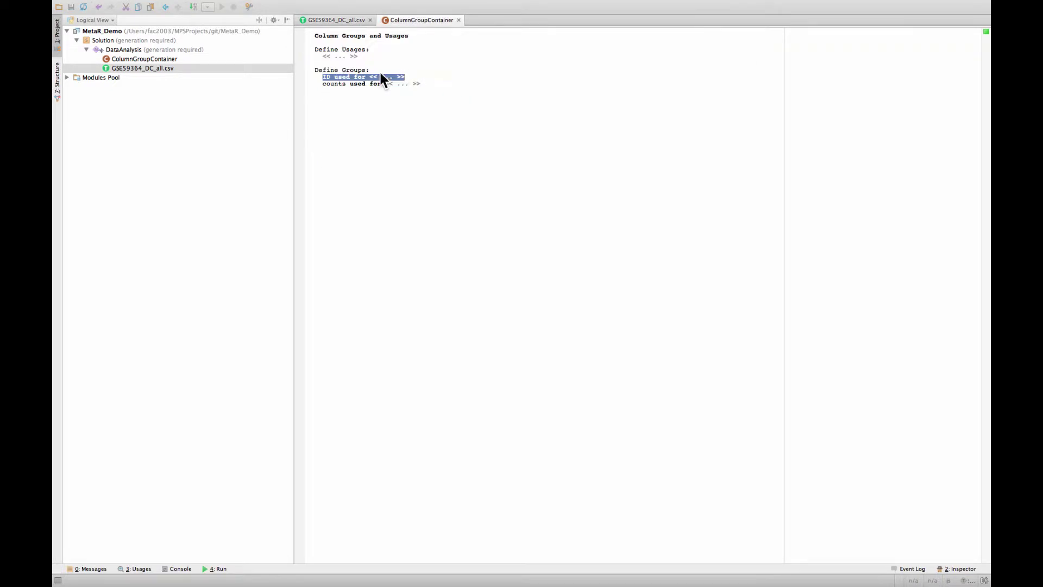
{"action": "left_click", "coordinate": [330, 76]}
{"action": "left_click", "coordinate": [122, 61]}
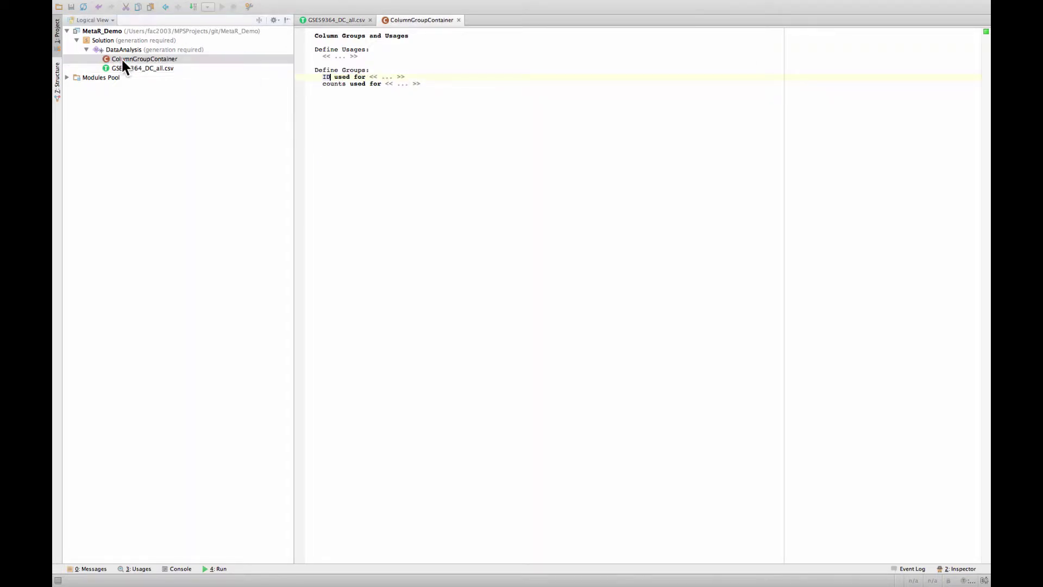
{"action": "double_click", "coordinate": [126, 67]}
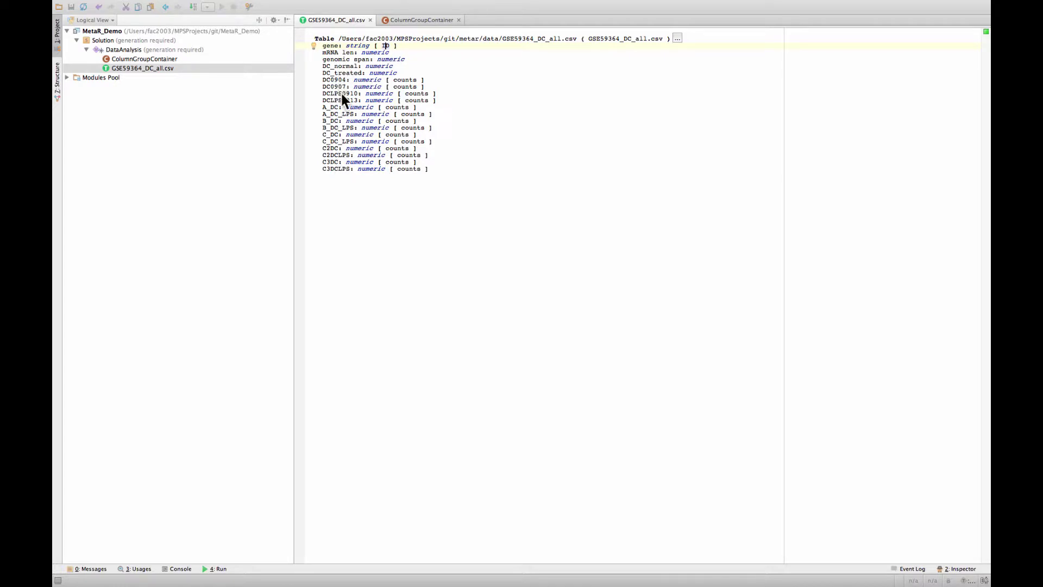
Add two new column groups, LPS=yes and LPS=no, after counts.
{"action": "left_click", "coordinate": [331, 114]}
{"action": "double_click", "coordinate": [125, 58]}
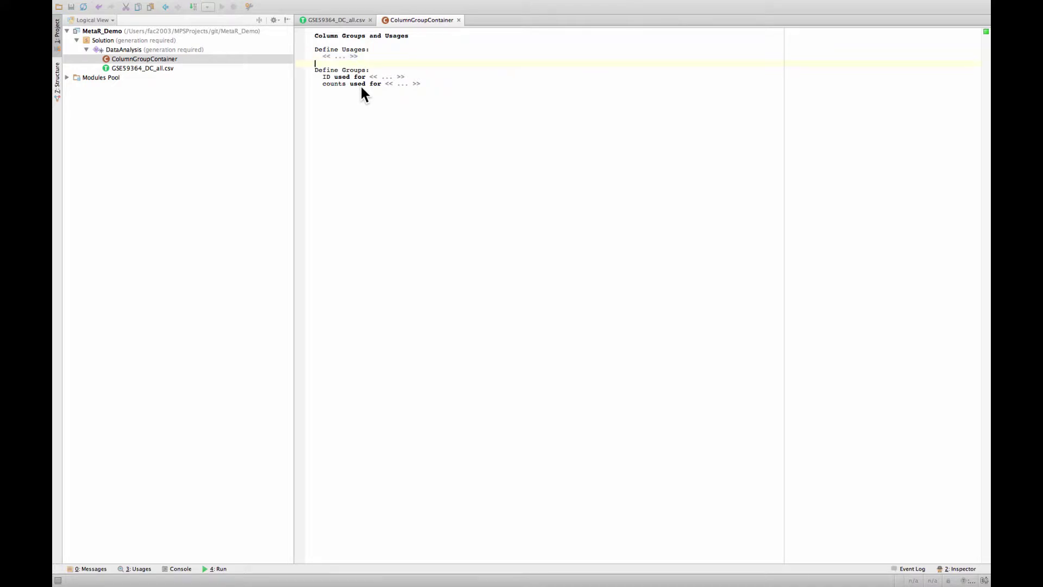
{"action": "key", "text": "Down"}
{"action": "key", "text": "Down"}
{"action": "key", "text": "Down"}
{"action": "key", "text": "Tab"}
{"action": "key", "text": "Return"}
{"action": "type", "text": "LPS=yes"}
{"action": "key", "text": "Tab"}
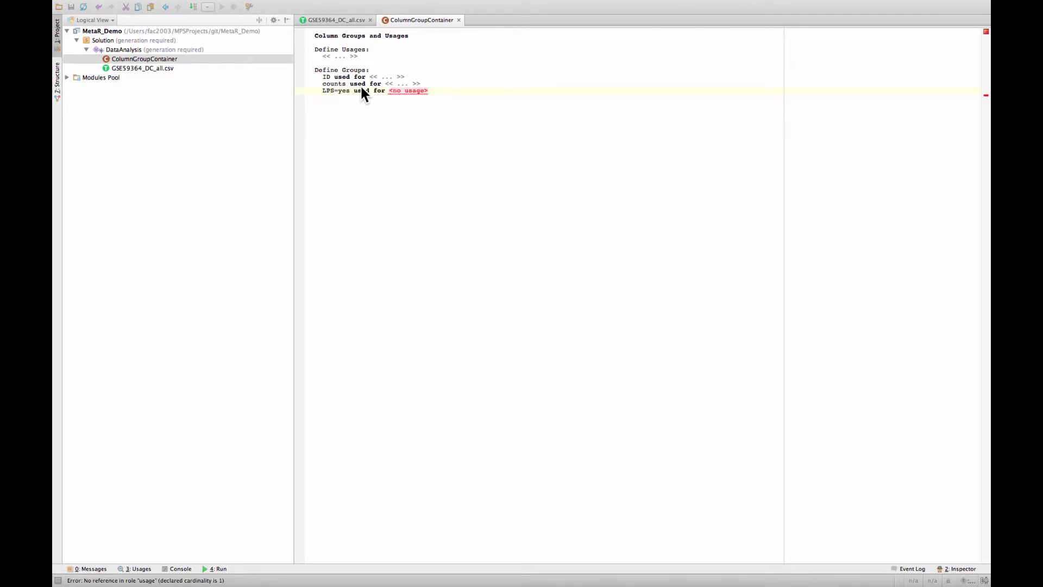
{"action": "key", "text": "Return"}
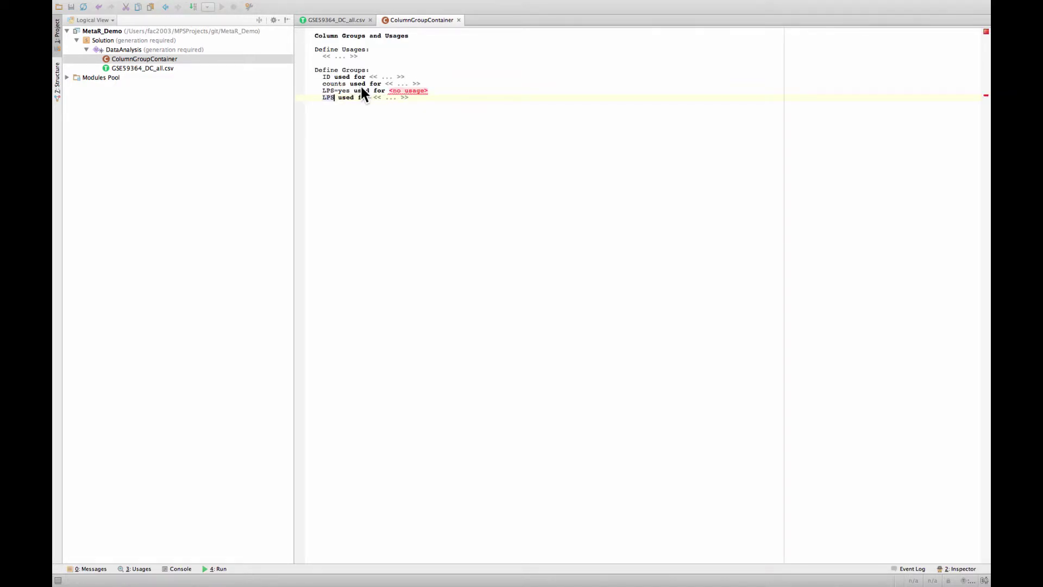
{"action": "type", "text": "=no"}
{"action": "key", "text": "Tab"}
Create an LPS usage and set it as the usage of both LPS=yes and LPS=no.
{"action": "left_click", "coordinate": [342, 55]}
{"action": "key", "text": "Return"}
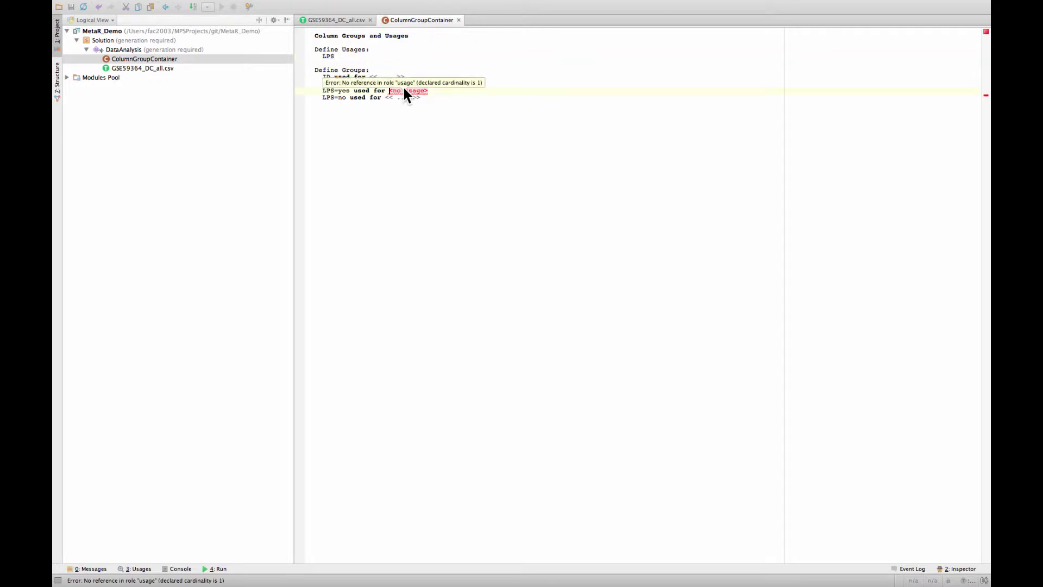
{"action": "left_click", "coordinate": [417, 91]}
{"action": "key", "text": "ctrl+space"}
{"action": "key", "text": "Return"}
{"action": "key", "text": "Tab"}
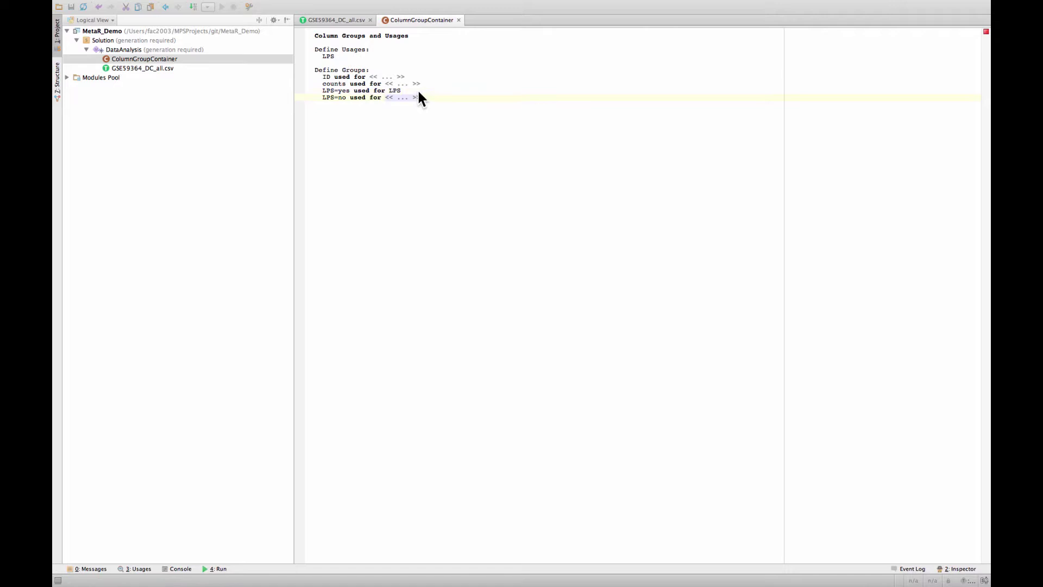
{"action": "key", "text": "ctrl+space"}
{"action": "key", "text": "Return"}
Add LPS=yes to the A_DC_LPS column's groups via completion.
{"action": "double_click", "coordinate": [142, 68]}
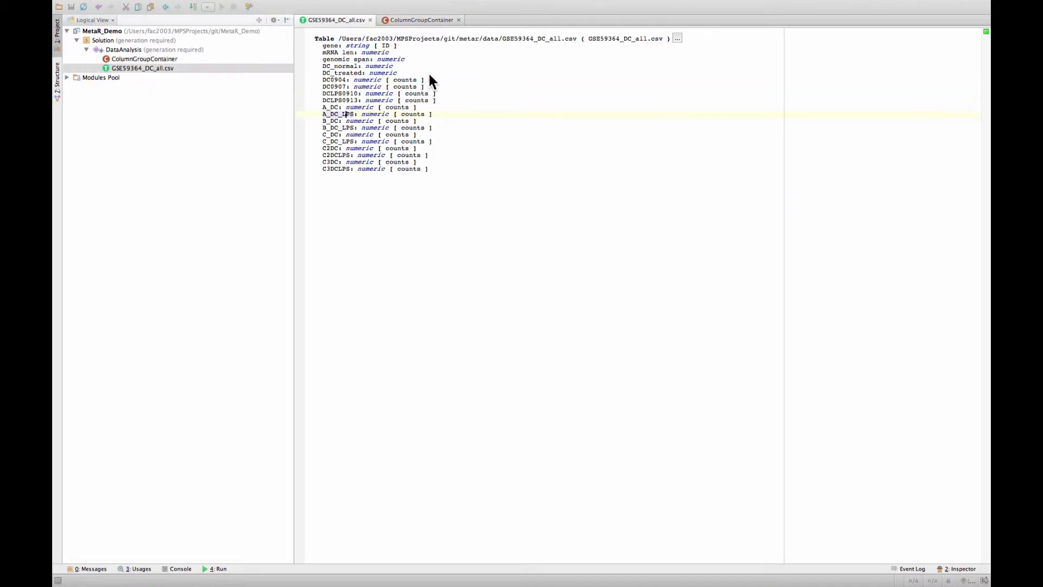
{"action": "left_click", "coordinate": [425, 114]}
{"action": "type", "text": ","}
{"action": "key", "text": "ctrl+space"}
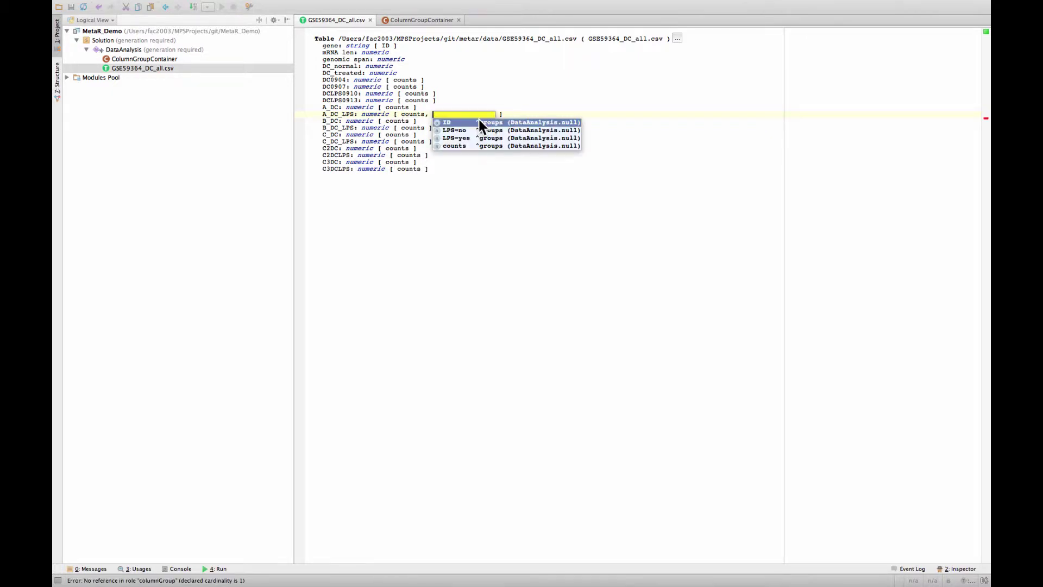
{"action": "key", "text": "Down"}
{"action": "key", "text": "Down"}
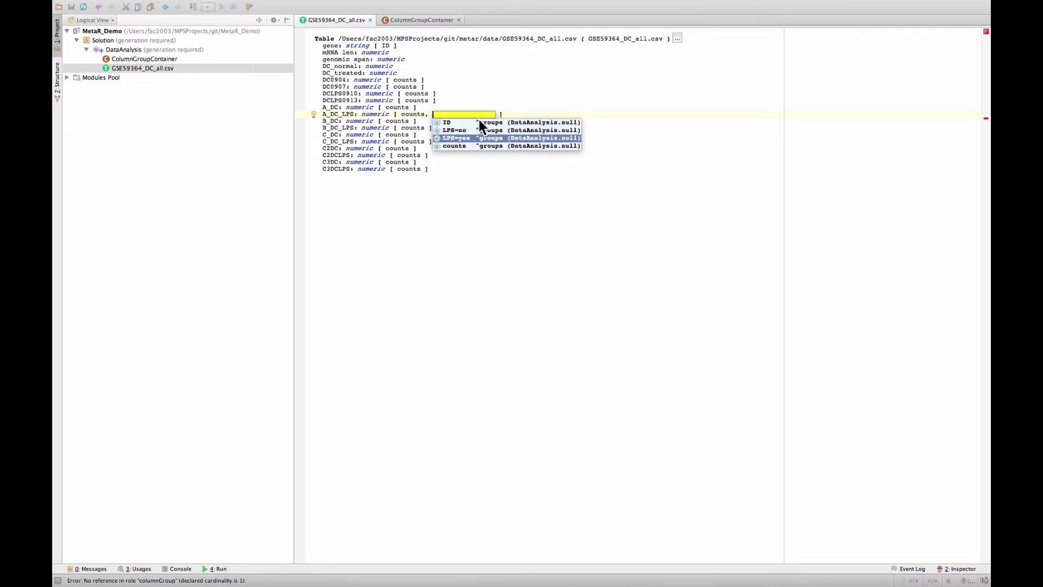
{"action": "key", "text": "Return"}
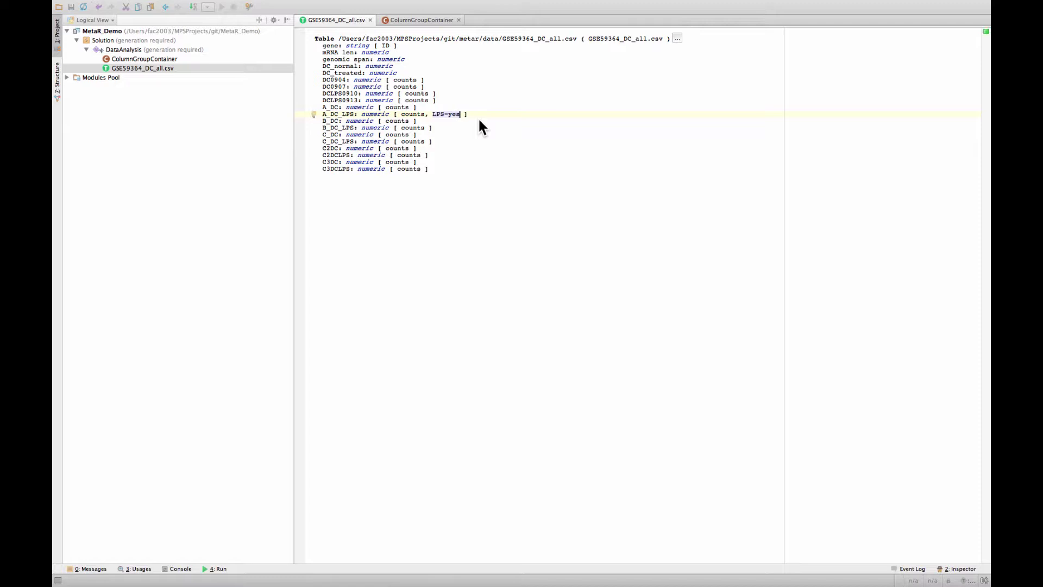
Add LPS=yes to B_DC_LPS using Add Group(s) to Selected Columns.
{"action": "left_click", "coordinate": [479, 121]}
{"action": "key", "text": "alt+Return"}
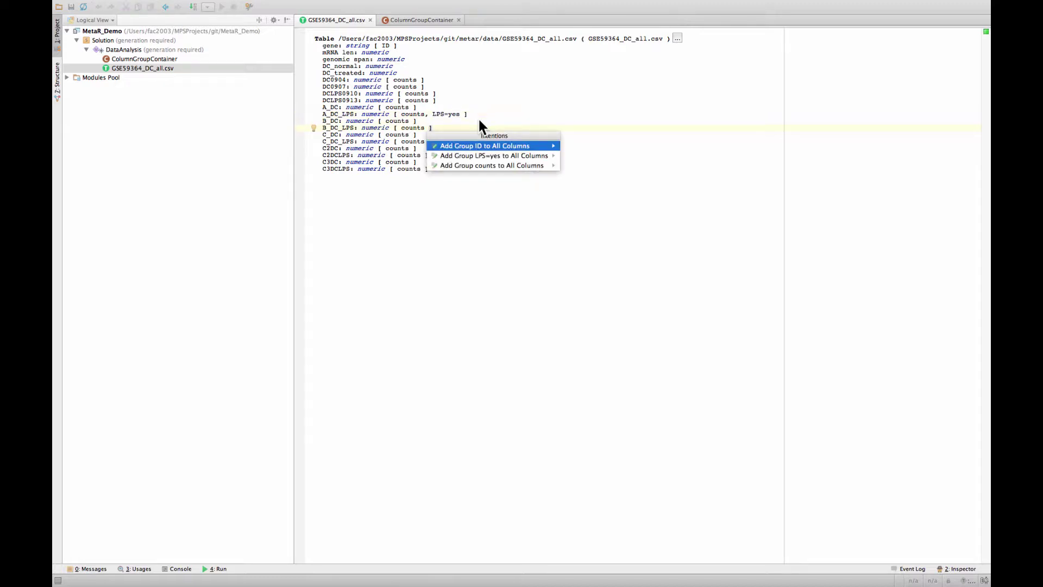
{"action": "key", "text": "Escape"}
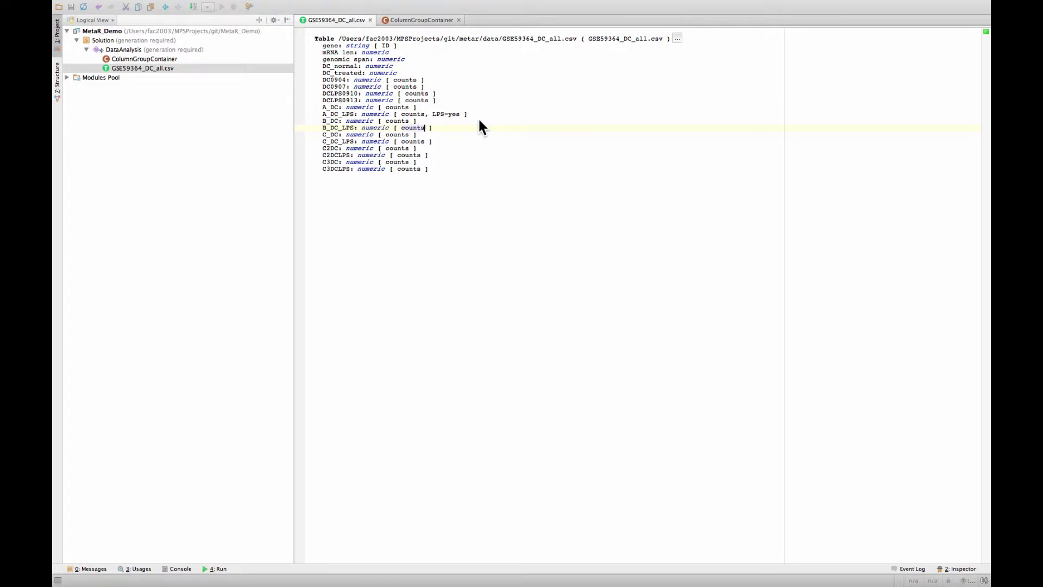
{"action": "key", "text": "super+Up"}
{"action": "left_click", "coordinate": [328, 129]}
{"action": "key", "text": "super+Up"}
{"action": "key", "text": "super+Up"}
{"action": "right_click", "coordinate": [341, 128]}
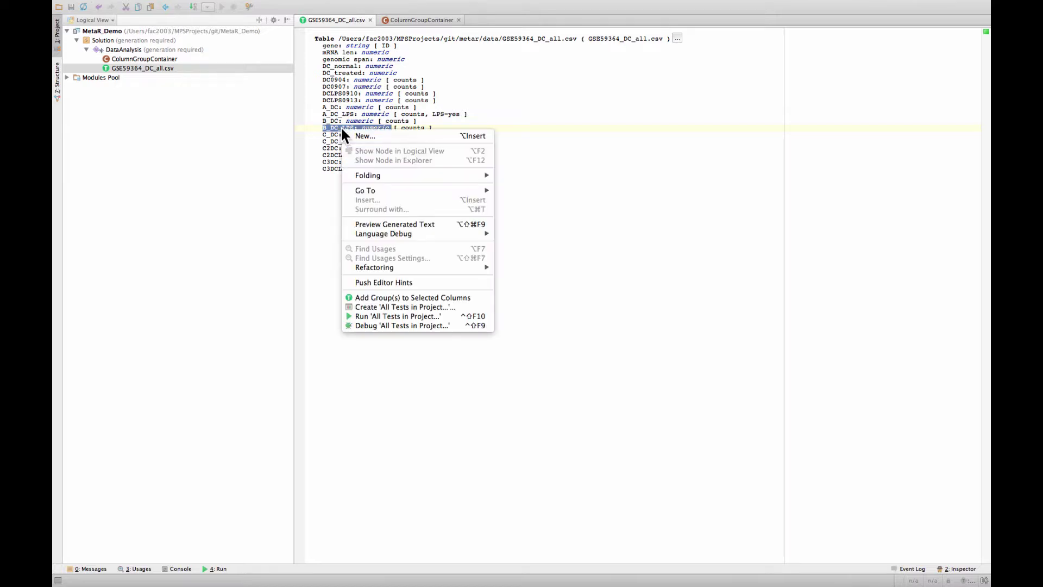
{"action": "left_click", "coordinate": [399, 297]}
{"action": "left_click", "coordinate": [490, 295]}
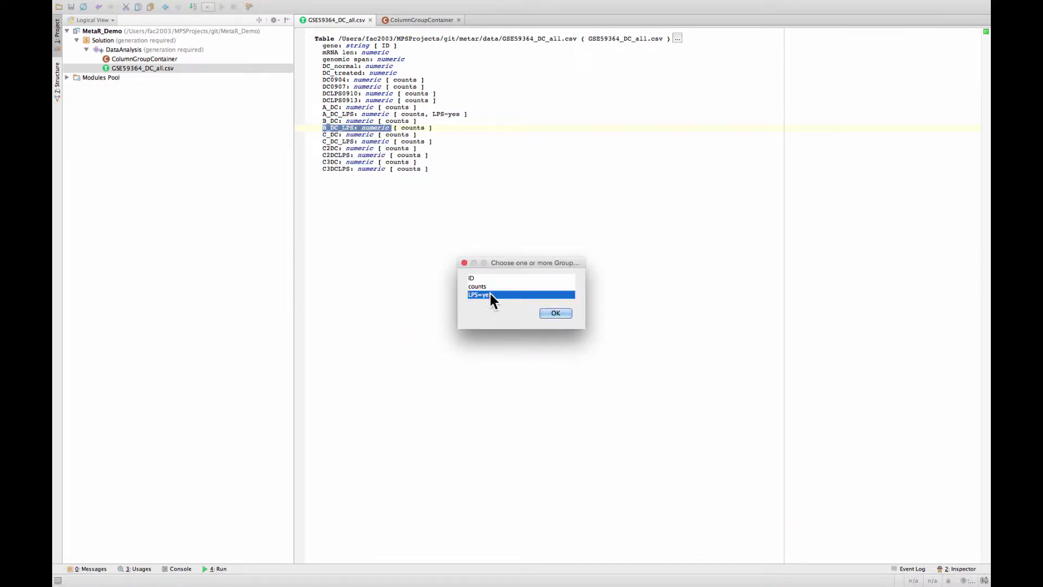
{"action": "left_click", "coordinate": [557, 313]}
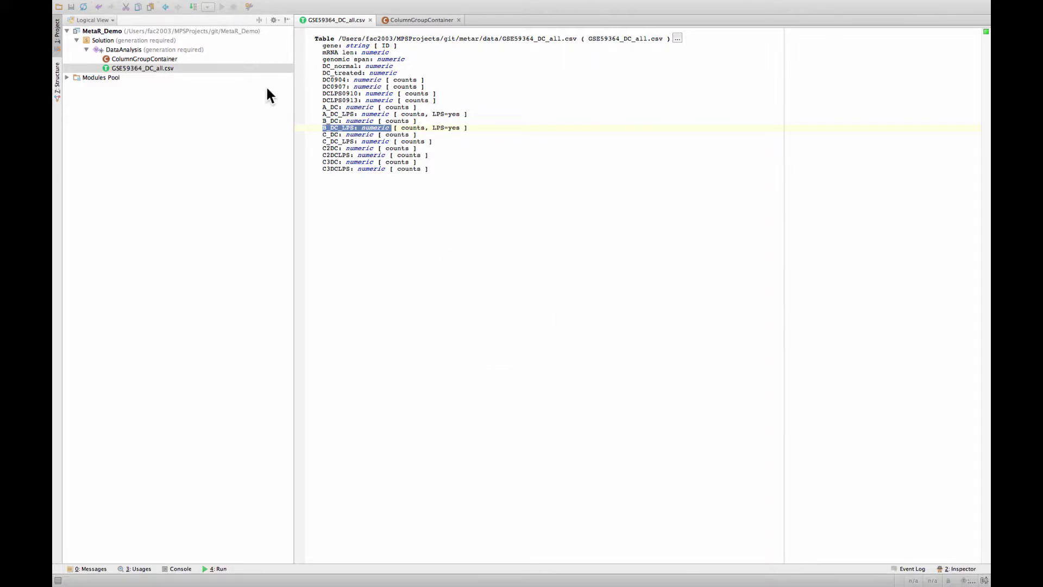
Append LPS=yes to the C_DC_LPS, C2DCLPS and C3DCLPS column groups.
{"action": "left_click", "coordinate": [342, 140]}
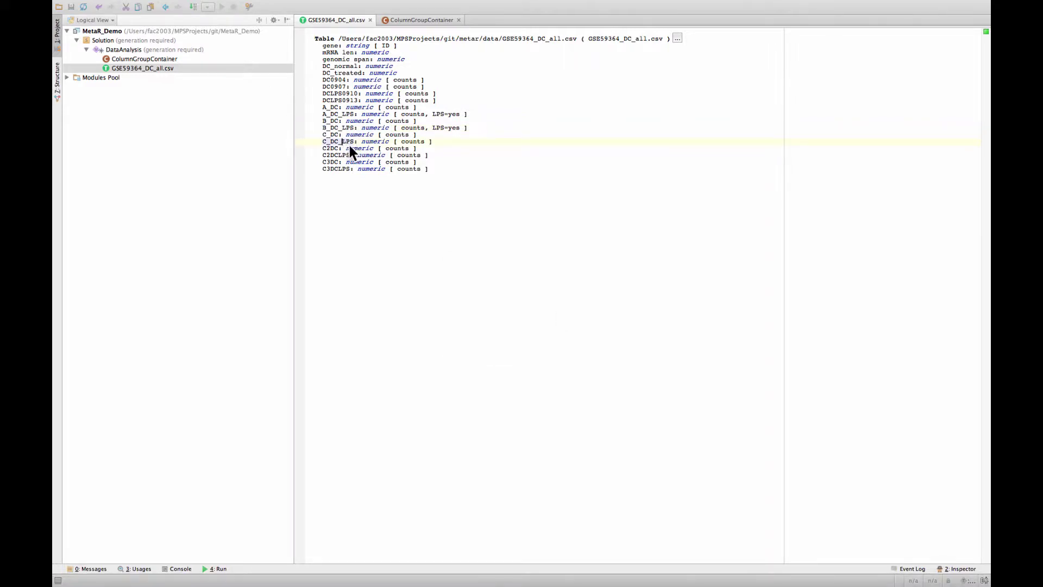
{"action": "left_click", "coordinate": [428, 141]}
{"action": "type", "text": ", "}
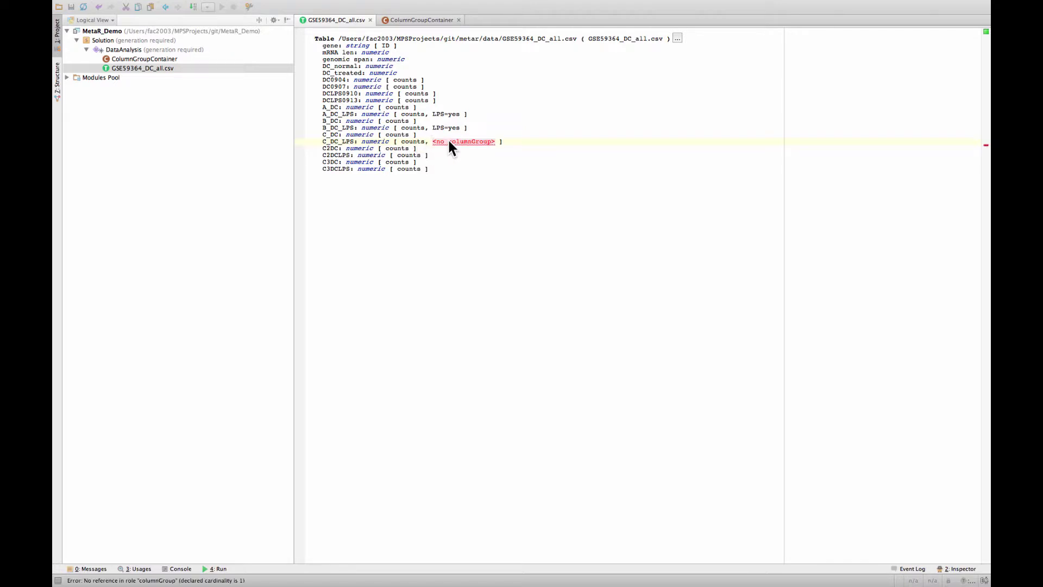
{"action": "type", "text": "LPS=ues"}
{"action": "key", "text": "ctrl+space"}
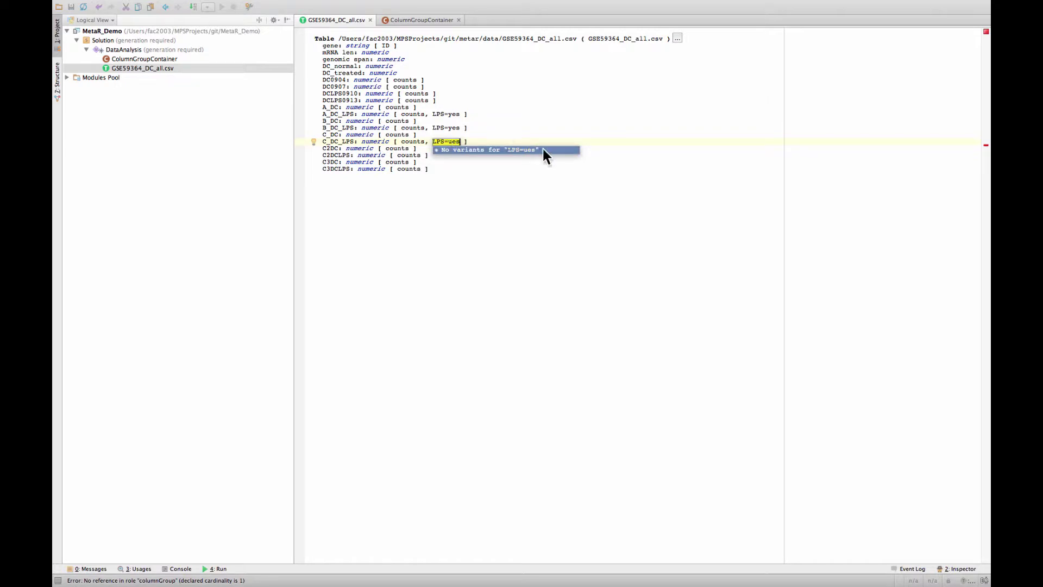
{"action": "key", "text": "BackSpace"}
{"action": "key", "text": "BackSpace"}
{"action": "key", "text": "BackSpace"}
{"action": "type", "text": "yes"}
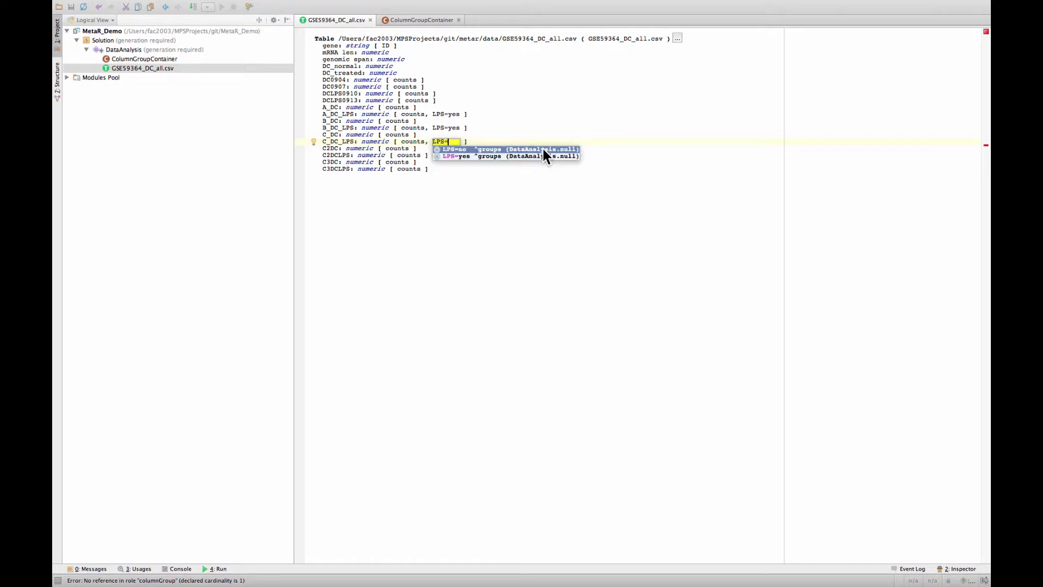
{"action": "key", "text": "Return"}
{"action": "key", "text": "Down"}
{"action": "key", "text": "Down"}
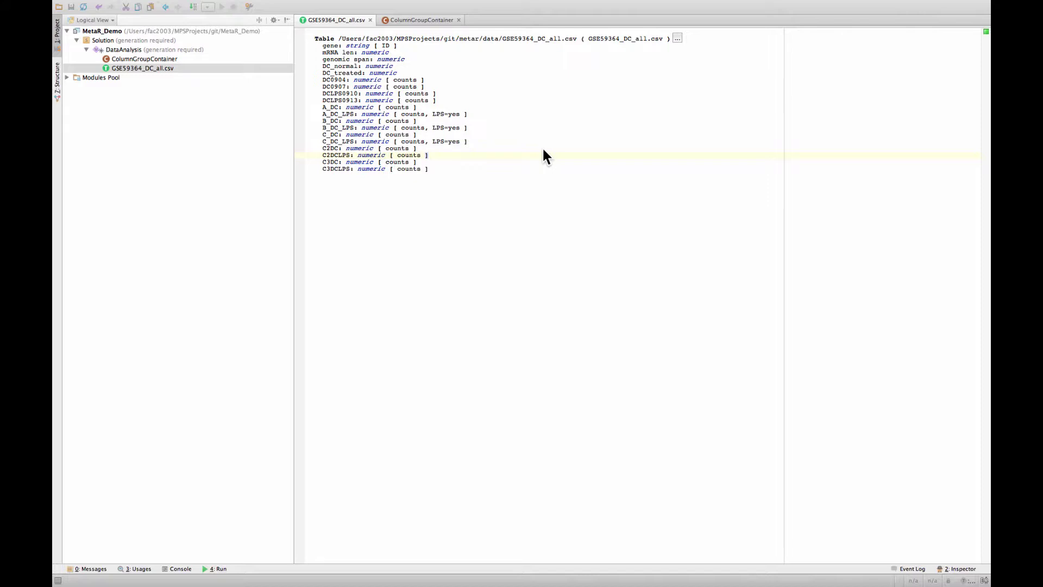
{"action": "type", "text": ", LPS="}
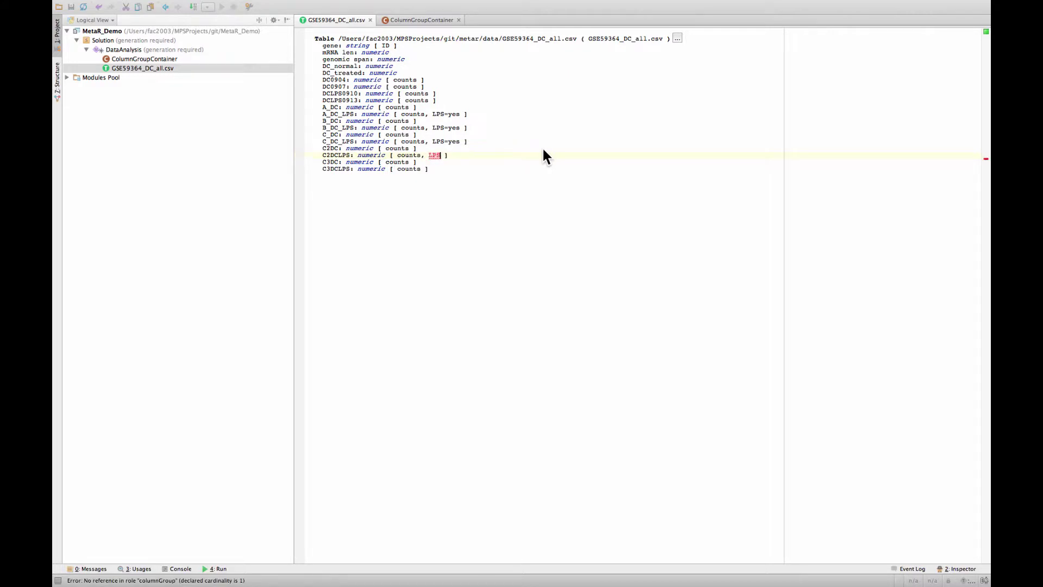
{"action": "type", "text": "yes"}
{"action": "key", "text": "Return"}
{"action": "key", "text": "Down"}
{"action": "key", "text": "Down"}
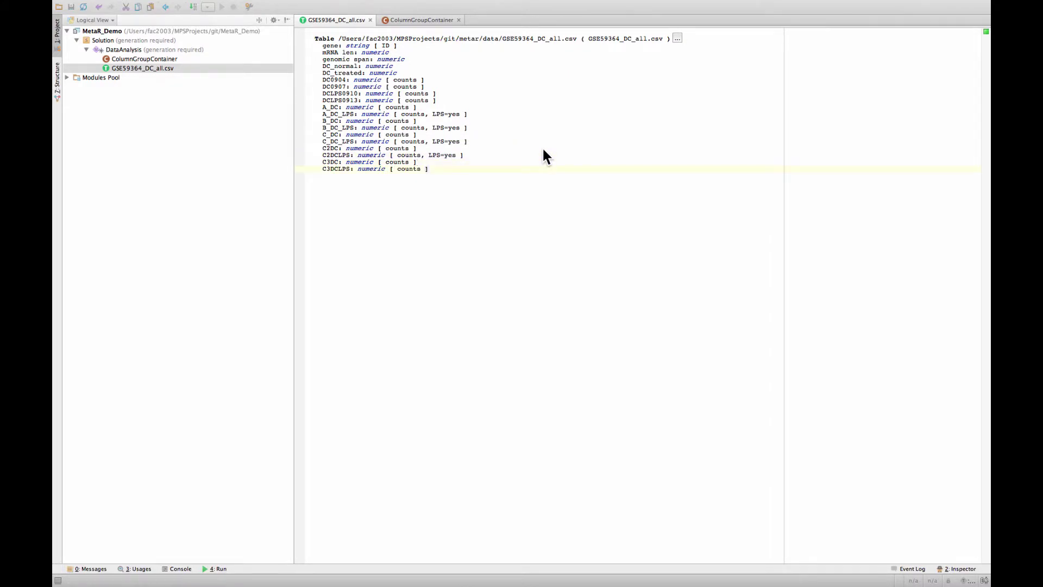
{"action": "type", "text": ", LPS=y"}
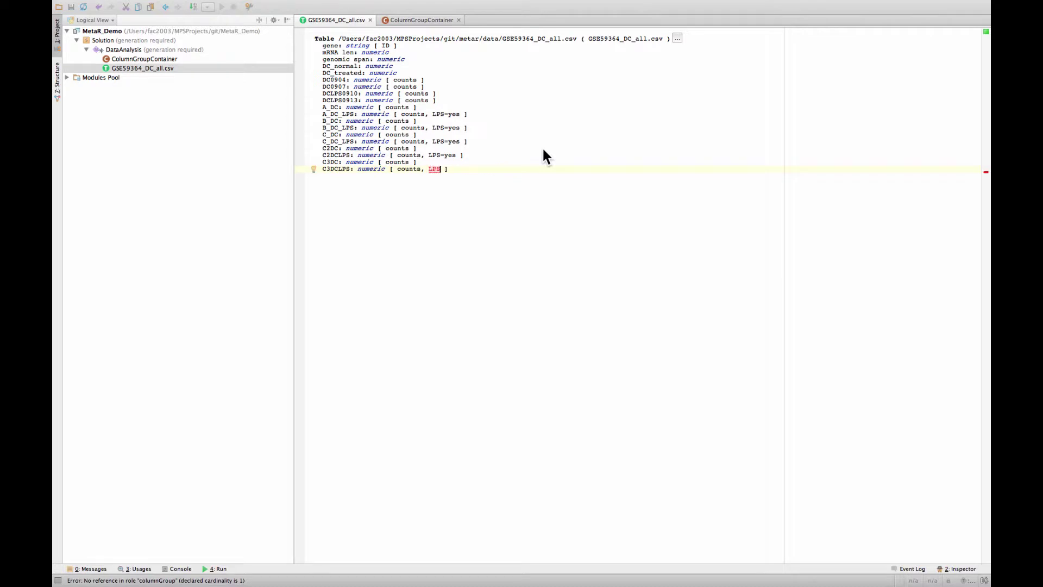
{"action": "type", "text": "es"}
{"action": "key", "text": "Up"}
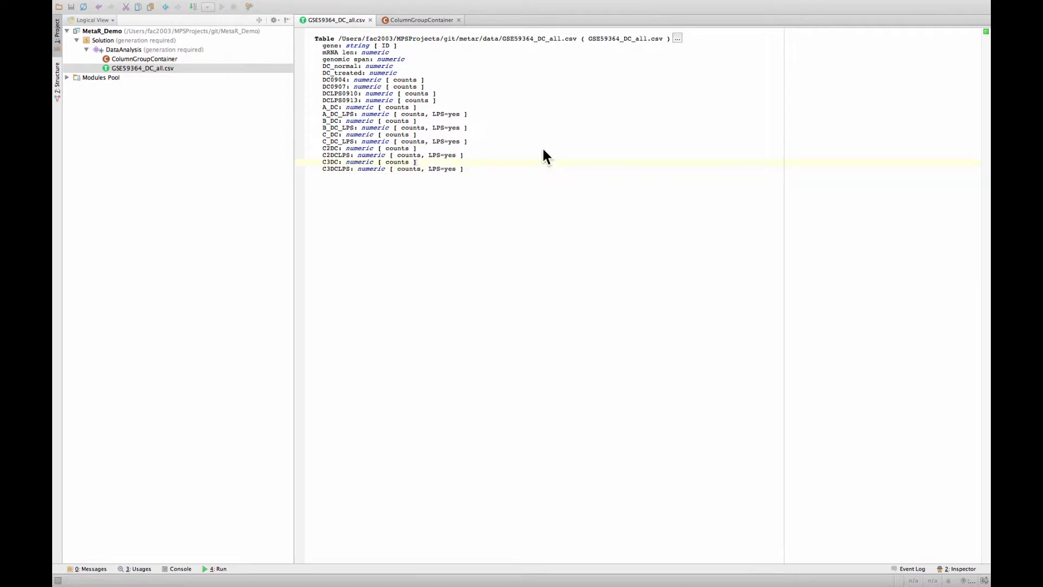
Add the LPS=no group to the DC0904 column.
{"action": "key", "text": "Up"}
{"action": "key", "text": "Up"}
{"action": "key", "text": "Up"}
{"action": "key", "text": "Up"}
{"action": "key", "text": "Up"}
{"action": "key", "text": "Up"}
{"action": "key", "text": "Up"}
{"action": "key", "text": "Up"}
{"action": "key", "text": "Up"}
{"action": "key", "text": "Up"}
{"action": "key", "text": "Up"}
{"action": "key", "text": "super+Up"}
{"action": "key", "text": "super+Up"}
{"action": "key", "text": "super+Up"}
{"action": "key", "text": "super+Up"}
{"action": "key", "text": "shift+Down"}
{"action": "key", "text": "shift+Down"}
{"action": "key", "text": "shift+Down"}
{"action": "key", "text": "shift+Down"}
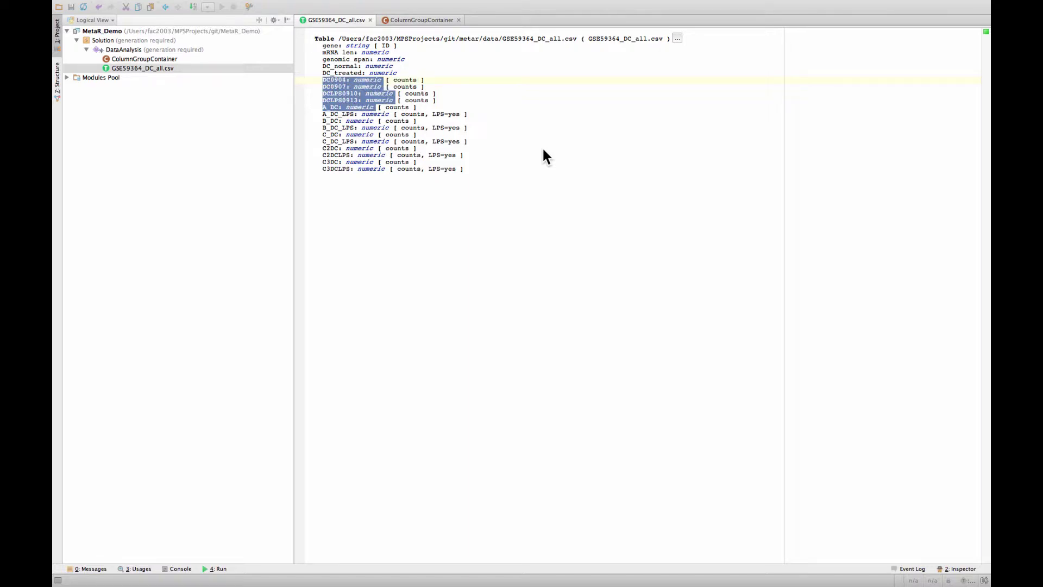
{"action": "right_click", "coordinate": [363, 100]}
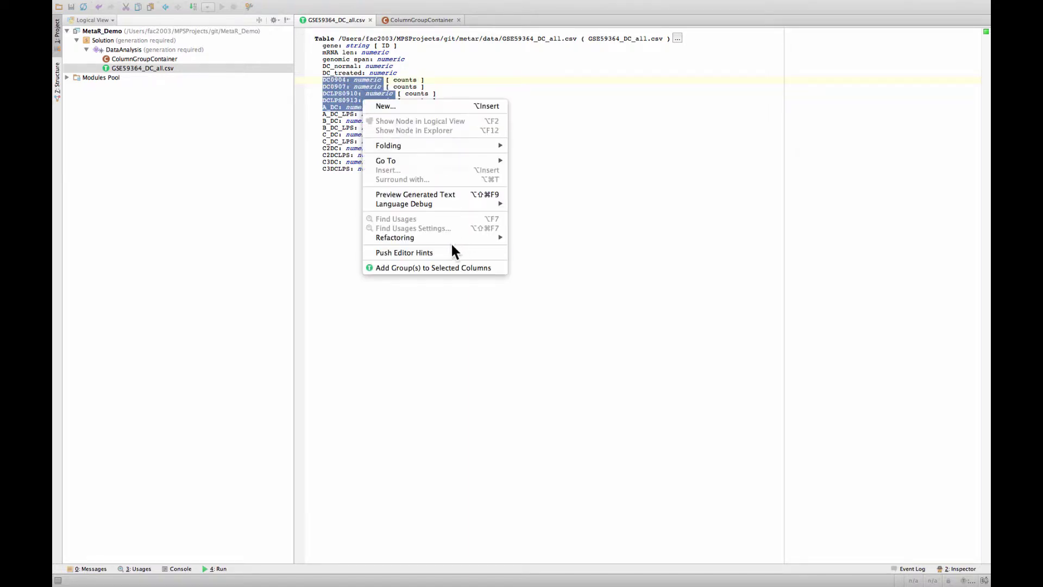
{"action": "left_click", "coordinate": [449, 268]}
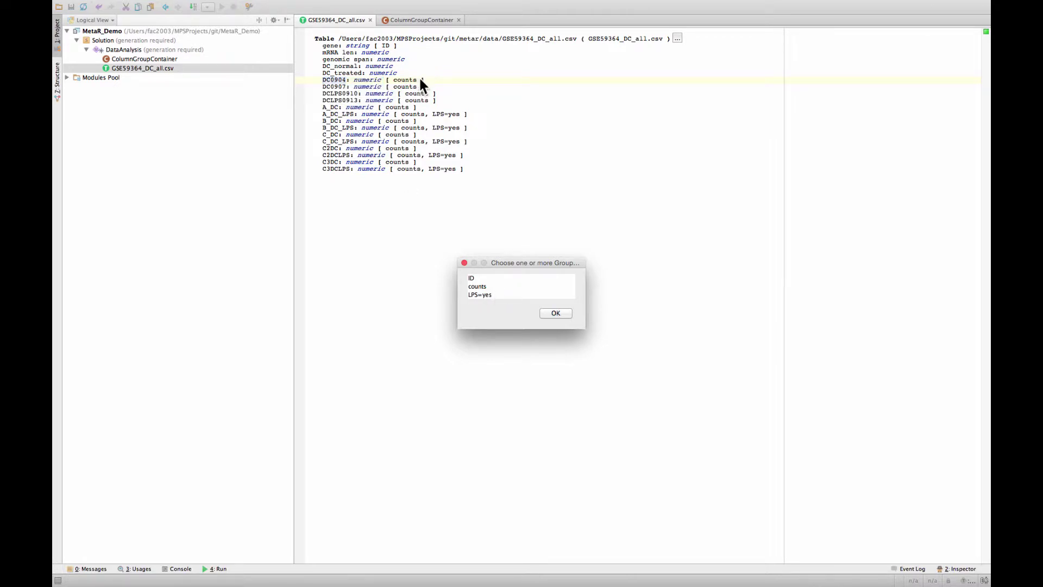
{"action": "left_click", "coordinate": [556, 313]}
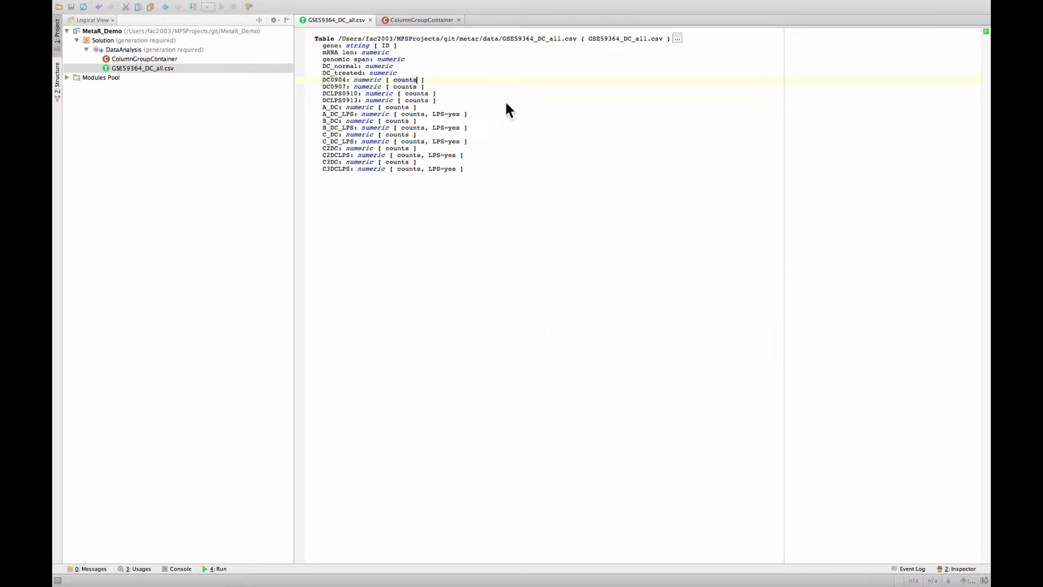
{"action": "key", "text": "Return"}
{"action": "key", "text": "ctrl+space"}
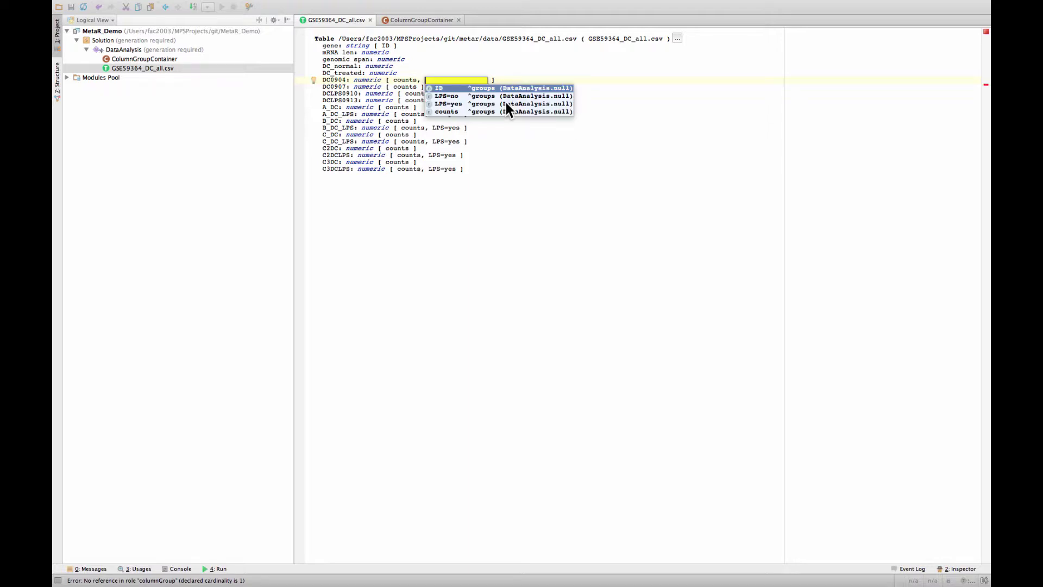
{"action": "left_click", "coordinate": [505, 98]}
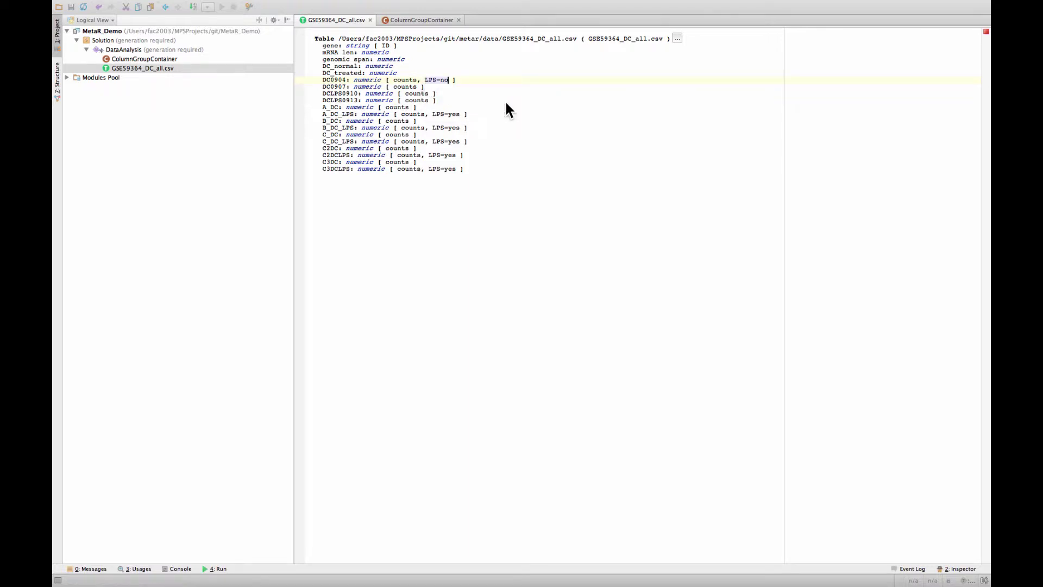
Apply LPS=no to columns DC0907 through A_DC via Add Group(s) to Selected Columns.
{"action": "left_click", "coordinate": [342, 84]}
{"action": "key", "text": "shift+Down"}
{"action": "key", "text": "shift+Down"}
{"action": "key", "text": "shift+Down"}
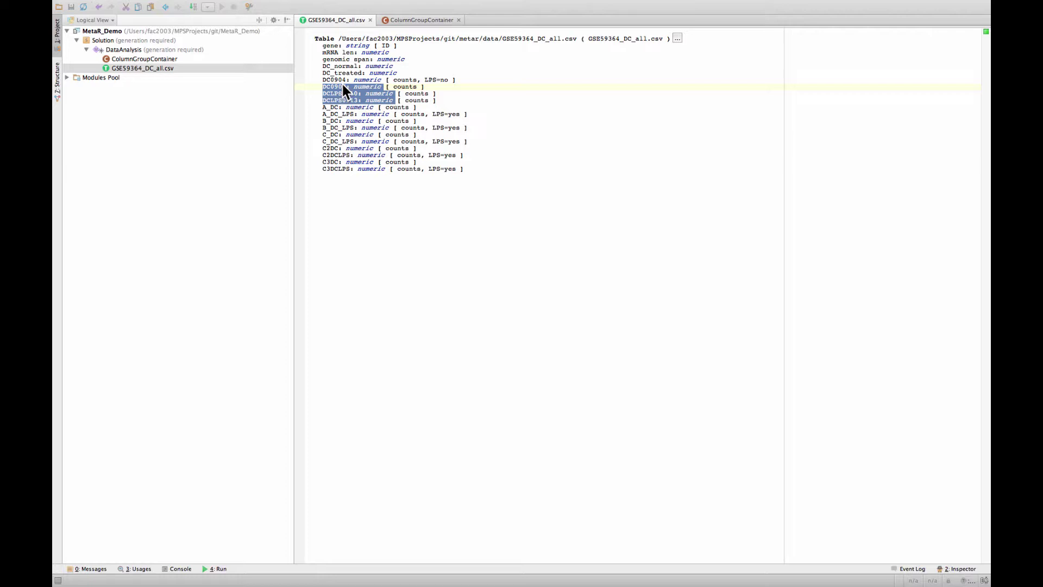
{"action": "right_click", "coordinate": [343, 85]}
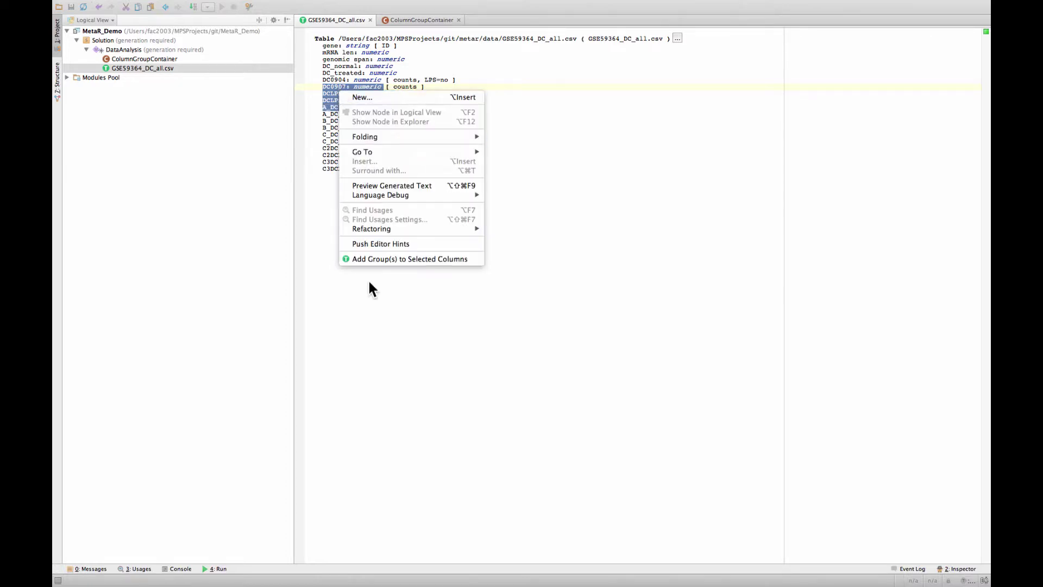
{"action": "left_click", "coordinate": [382, 258]}
{"action": "left_click", "coordinate": [537, 291]}
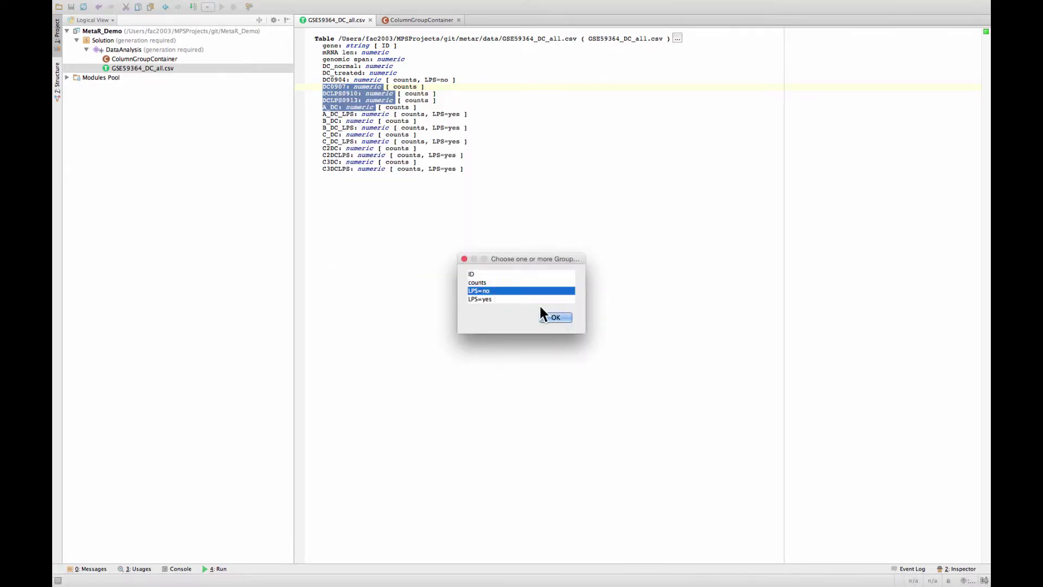
{"action": "left_click", "coordinate": [552, 317]}
Append LPS=no to the B_DC, C_DC, C2DC and C3DC column groups.
{"action": "left_click", "coordinate": [409, 119]}
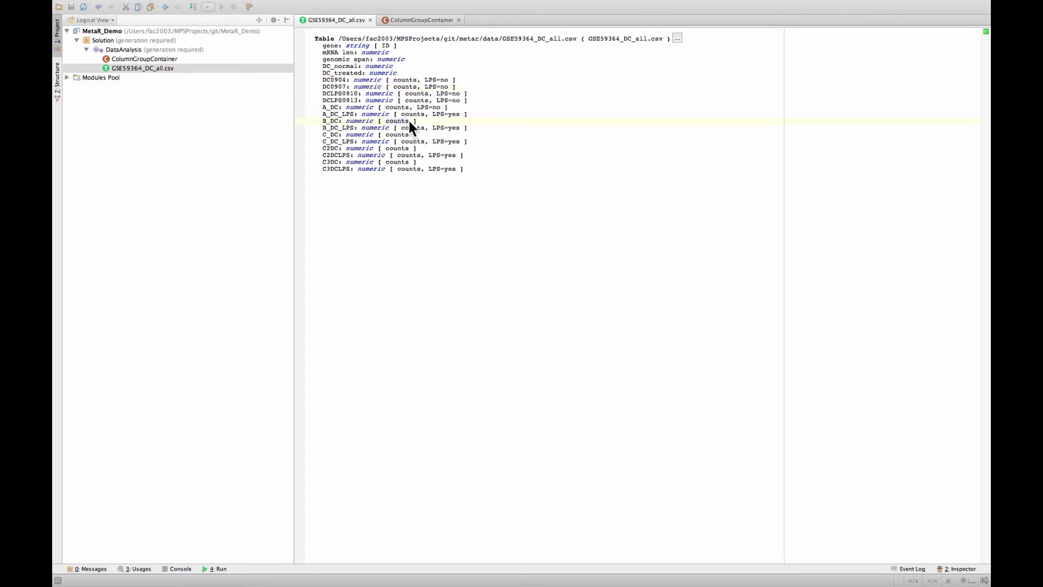
{"action": "type", "text": ", LPS"}
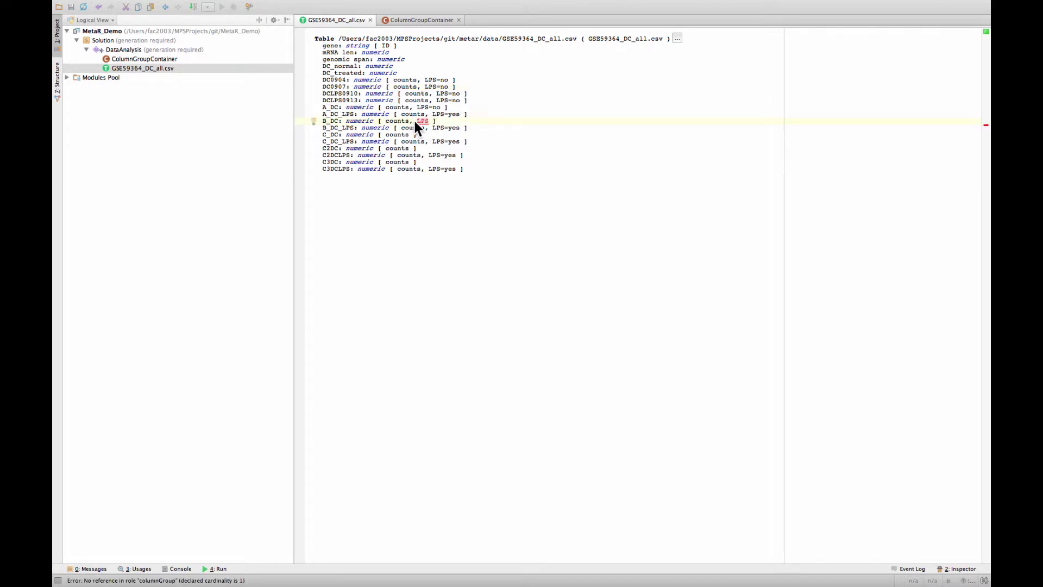
{"action": "key", "text": "ctrl+space"}
{"action": "key", "text": "Return"}
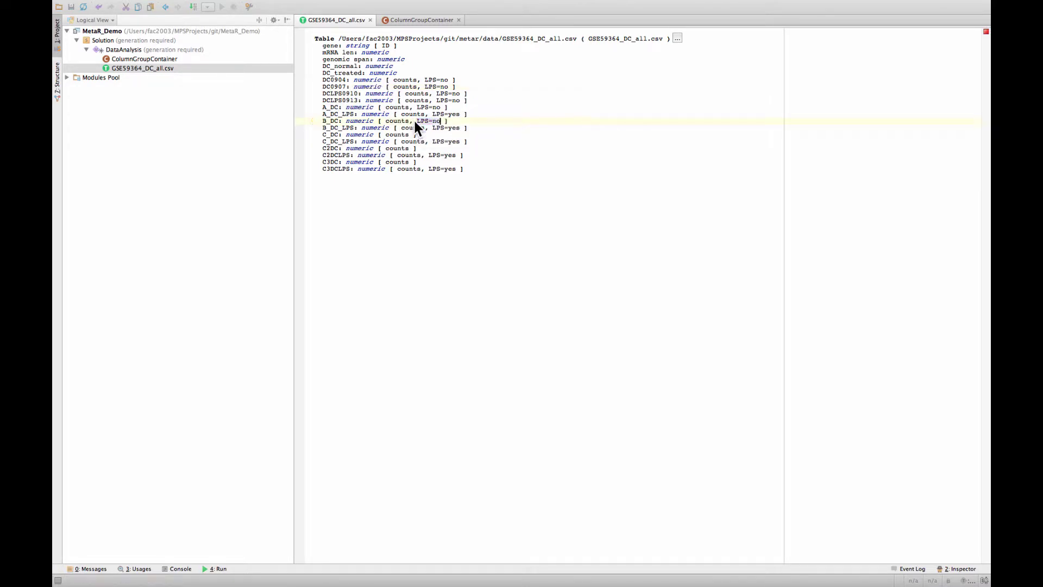
{"action": "type", "text": ", LPS"}
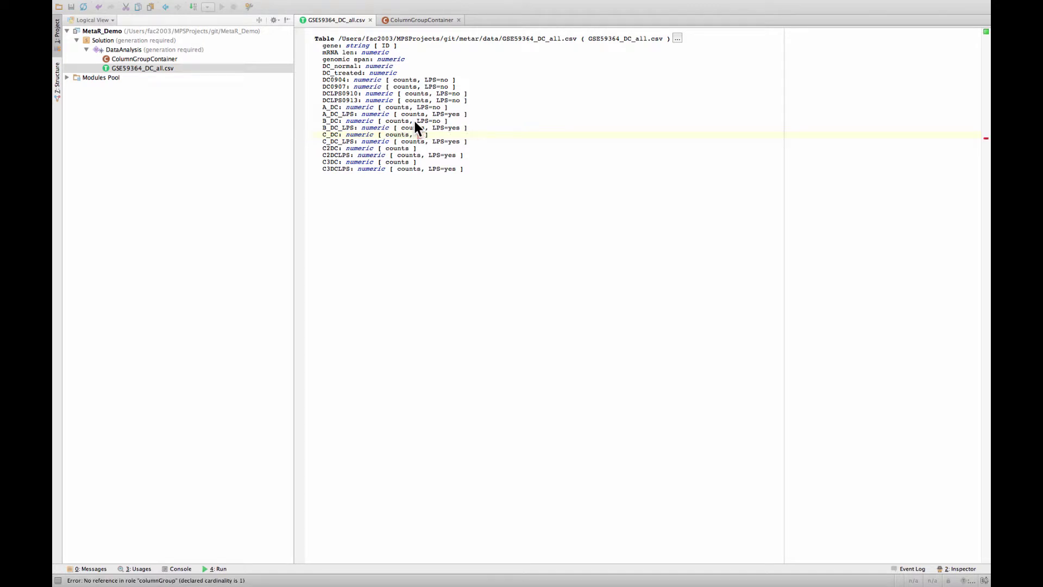
{"action": "key", "text": "ctrl+space"}
{"action": "key", "text": "Return"}
{"action": "key", "text": "Down"}
{"action": "key", "text": "Down"}
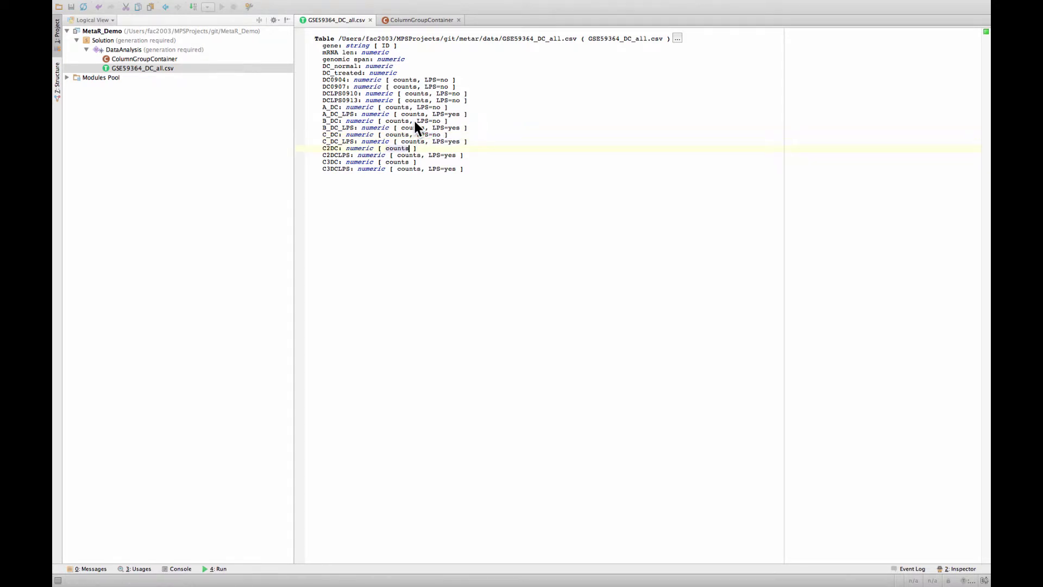
{"action": "type", "text": ", "}
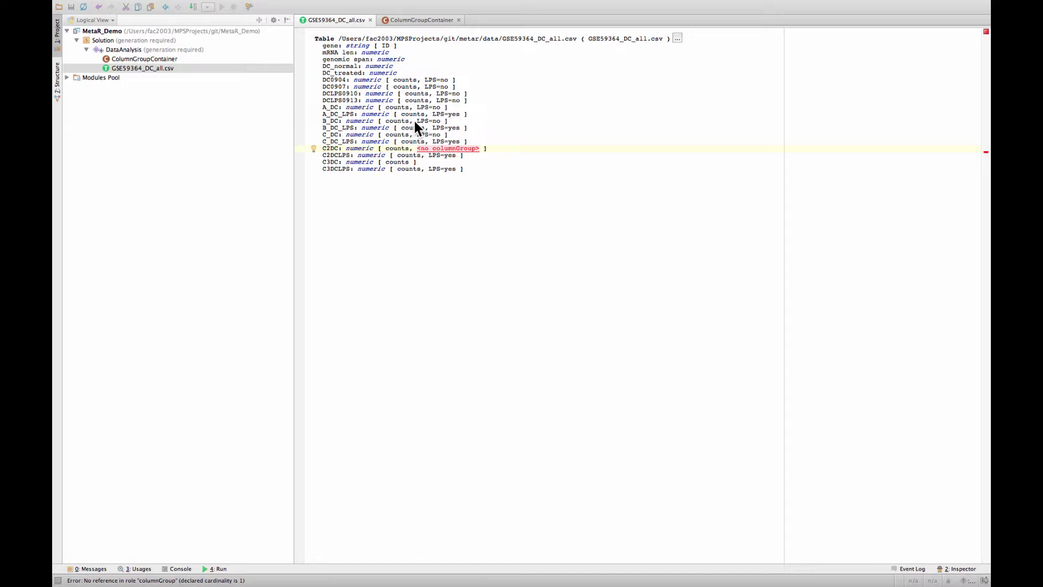
{"action": "type", "text": "LPS=no"}
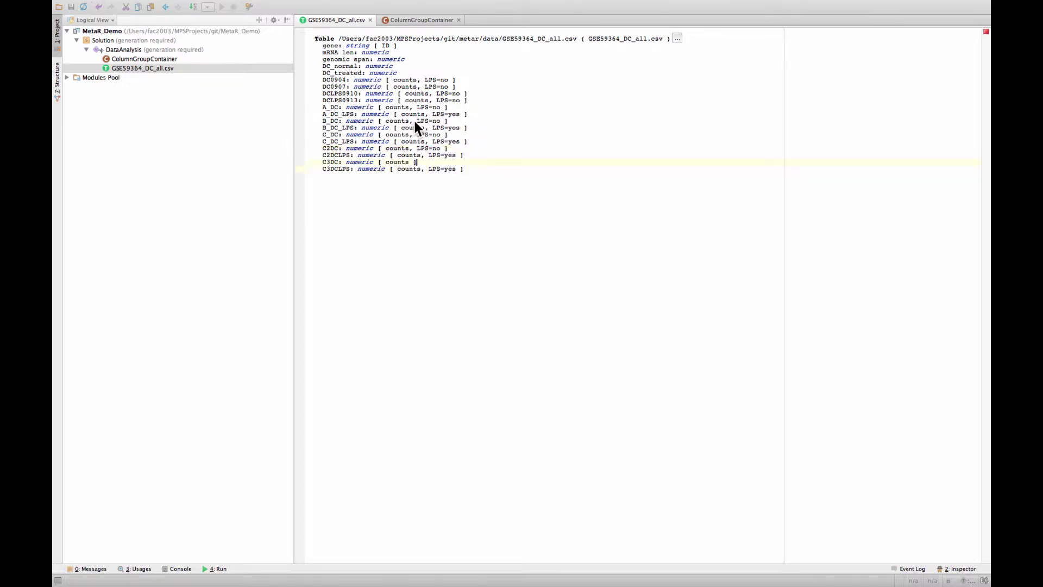
{"action": "key", "text": "Down"}
{"action": "type", "text": ",LPS=no"}
Create an Analysis named edgeRAnalysis in DataAnalysis and start an empty body line.
{"action": "left_click", "coordinate": [433, 81]}
{"action": "right_click", "coordinate": [139, 49]}
{"action": "mouse_move", "coordinate": [270, 53]}
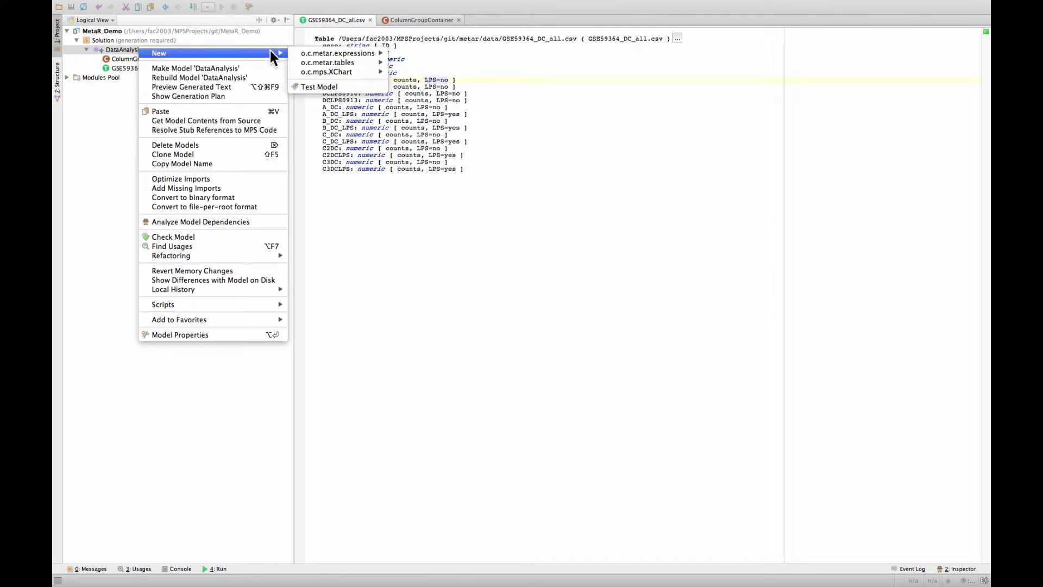
{"action": "mouse_move", "coordinate": [332, 62]}
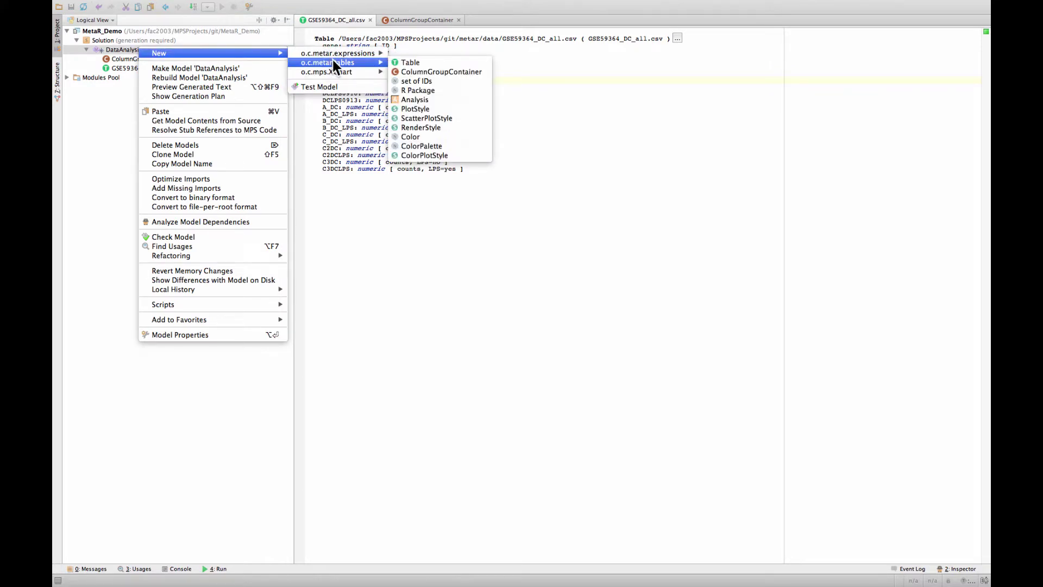
{"action": "left_click", "coordinate": [419, 100]}
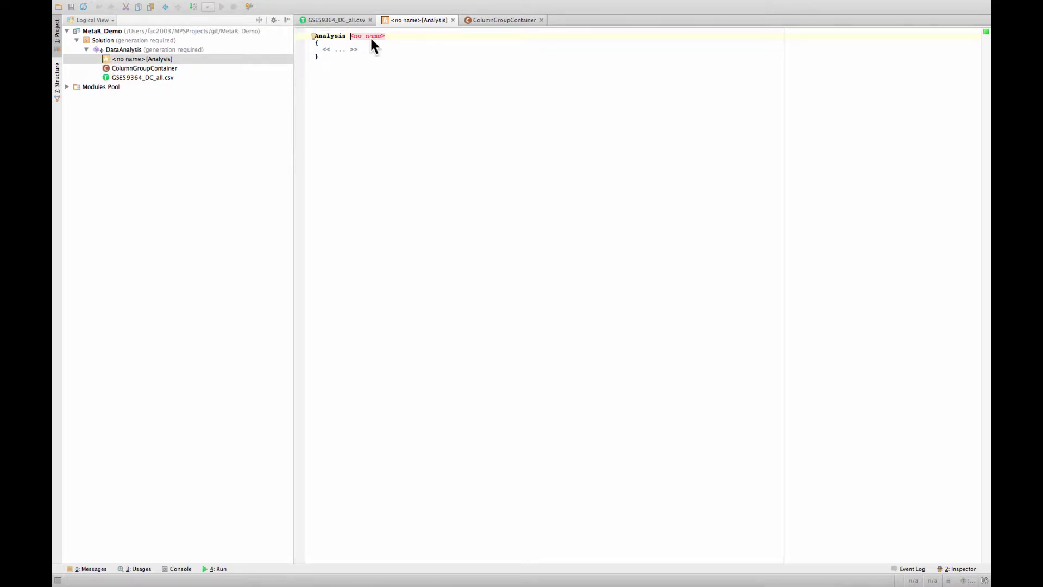
{"action": "type", "text": "edge"}
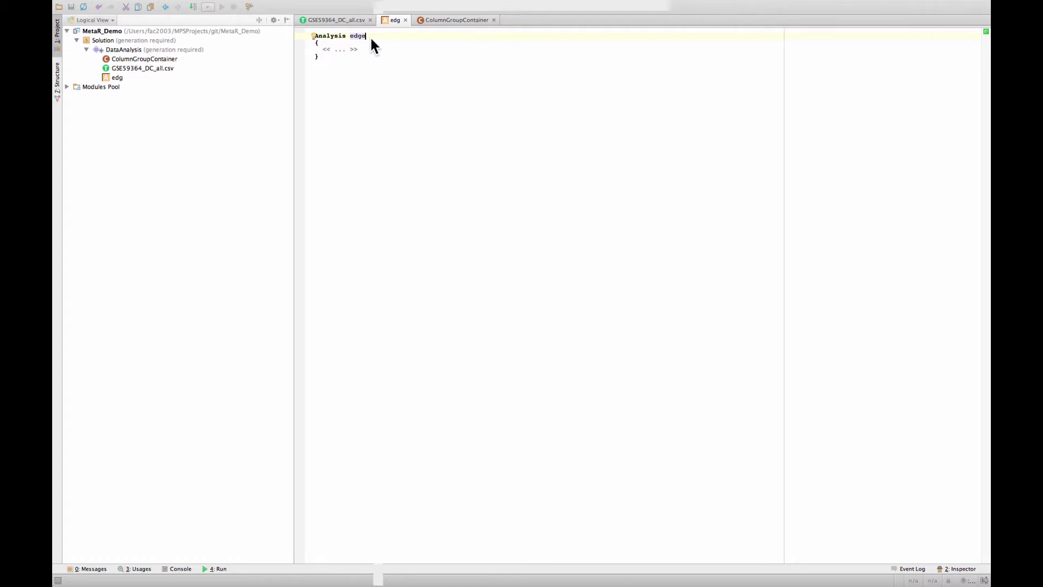
{"action": "type", "text": "RA"}
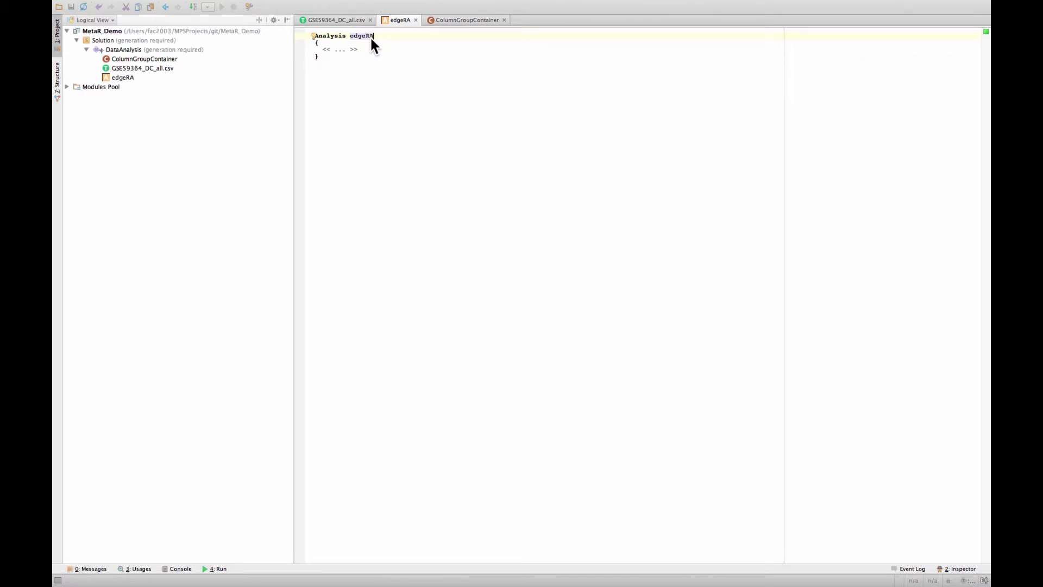
{"action": "type", "text": "nalysisi"}
{"action": "key", "text": "Tab"}
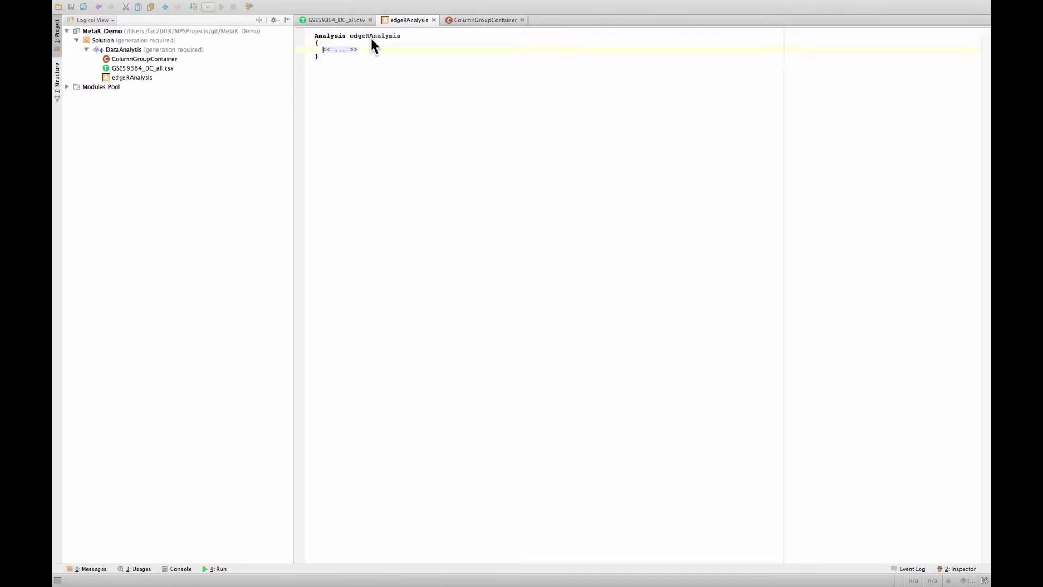
{"action": "key", "text": "Return"}
Insert an import table statement that imports GSE59364_DC_all.csv into edgeRAnalysis.
{"action": "key", "text": "ctrl+space"}
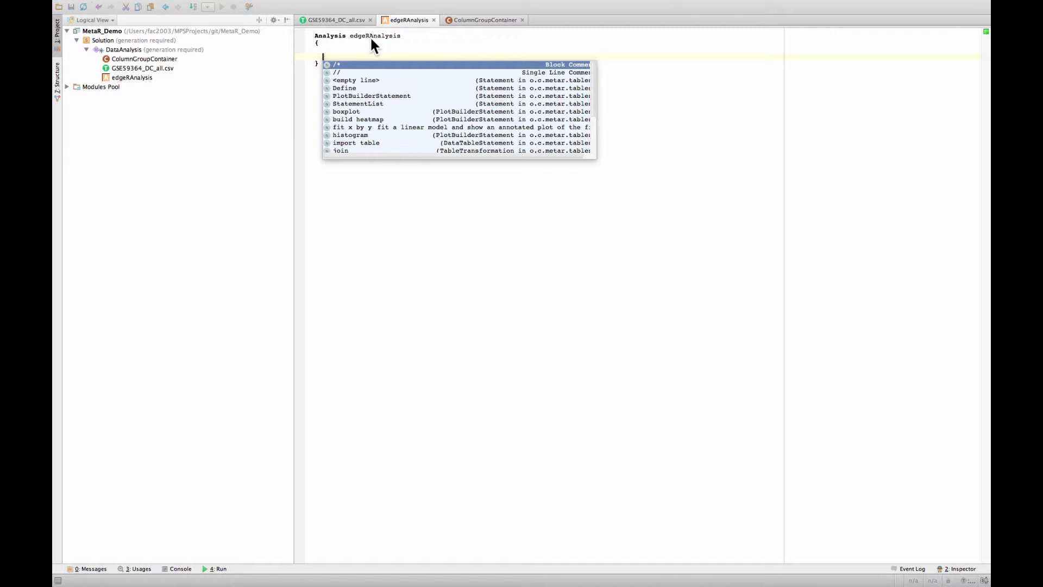
{"action": "key", "text": "Down"}
{"action": "key", "text": "Down"}
{"action": "key", "text": "Down"}
{"action": "key", "text": "Down"}
{"action": "key", "text": "Down"}
{"action": "key", "text": "Down"}
{"action": "key", "text": "Down"}
{"action": "key", "text": "Down"}
{"action": "key", "text": "Down"}
{"action": "key", "text": "Down"}
{"action": "key", "text": "Down"}
{"action": "key", "text": "Down"}
{"action": "key", "text": "Down"}
{"action": "key", "text": "Down"}
{"action": "key", "text": "Down"}
{"action": "key", "text": "Down"}
{"action": "key", "text": "Down"}
{"action": "key", "text": "Down"}
{"action": "key", "text": "Down"}
{"action": "key", "text": "Down"}
{"action": "key", "text": "Down"}
{"action": "key", "text": "Down"}
{"action": "key", "text": "Down"}
{"action": "key", "text": "Down"}
{"action": "key", "text": "Down"}
{"action": "key", "text": "Down"}
{"action": "key", "text": "Down"}
{"action": "key", "text": "Down"}
{"action": "key", "text": "Down"}
{"action": "key", "text": "Down"}
{"action": "key", "text": "Down"}
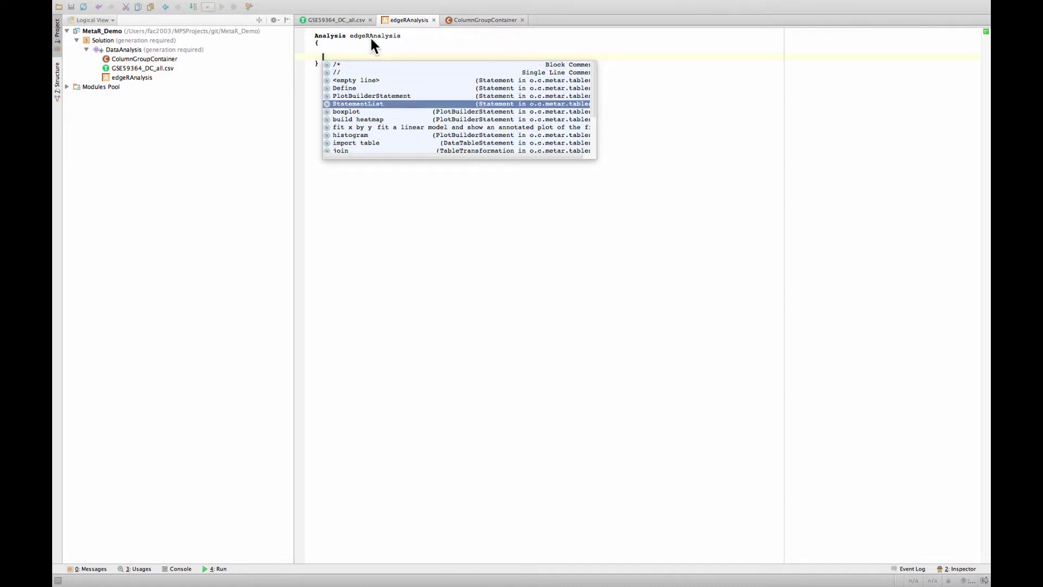
{"action": "key", "text": "Down"}
{"action": "key", "text": "Return"}
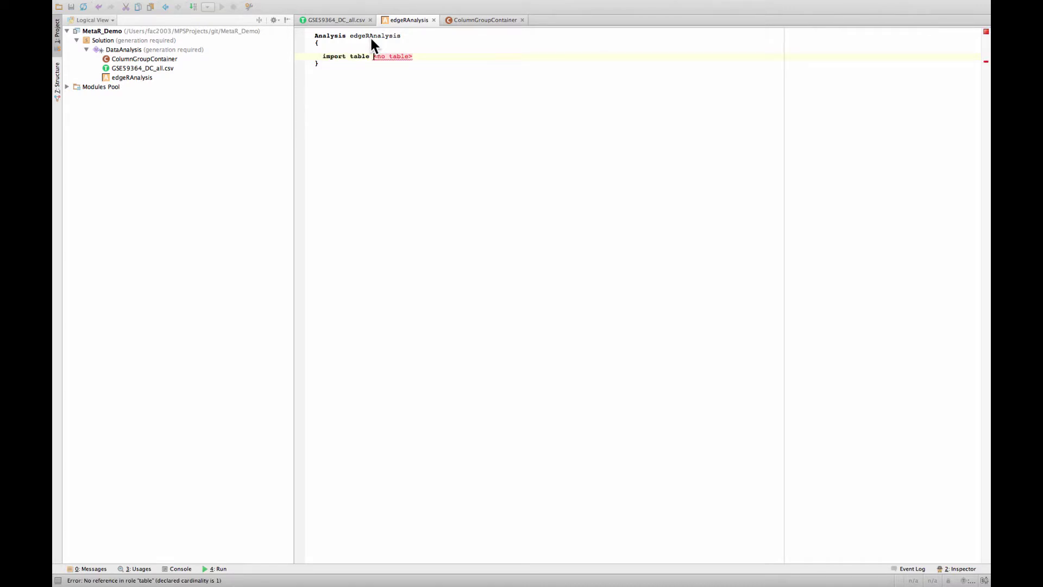
{"action": "key", "text": "ctrl+space"}
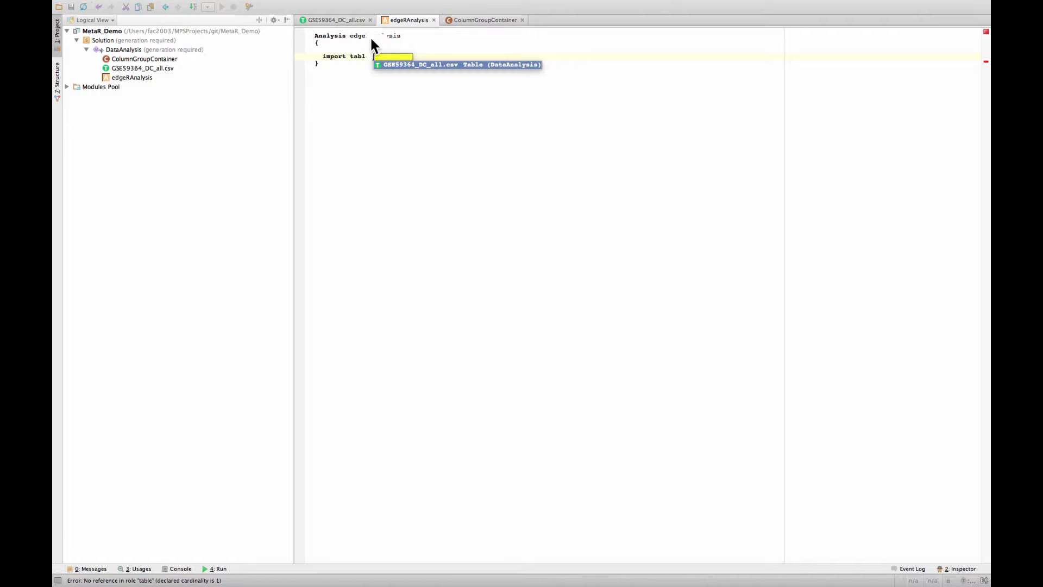
{"action": "key", "text": "Return"}
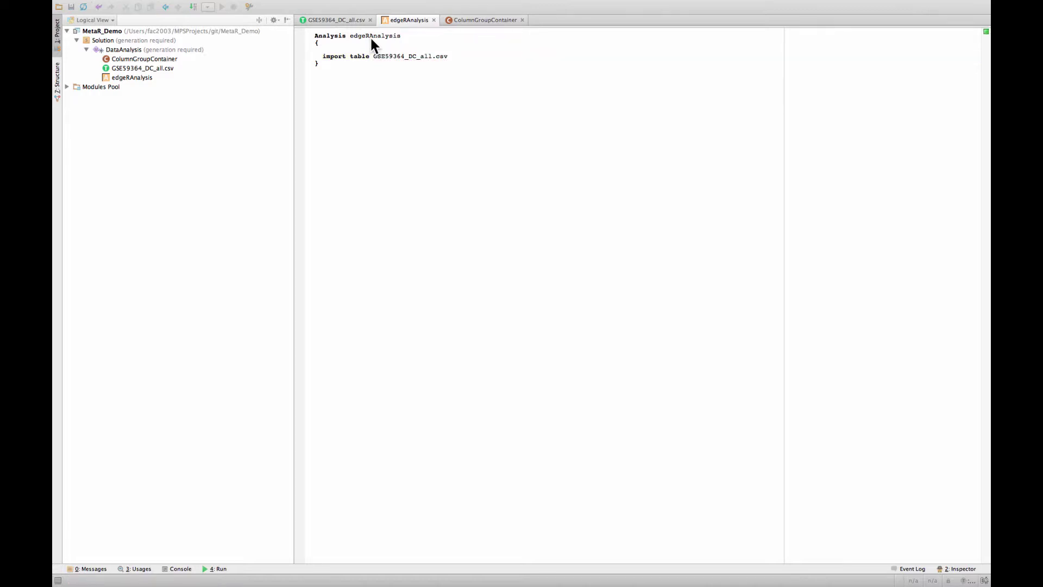
Inspect the GSE59364_DC_all.csv table definition, return, and add a new line below.
{"action": "left_click_drag", "start_coordinate": [375, 57], "coordinate": [456, 56]}
{"action": "key", "text": "super+b"}
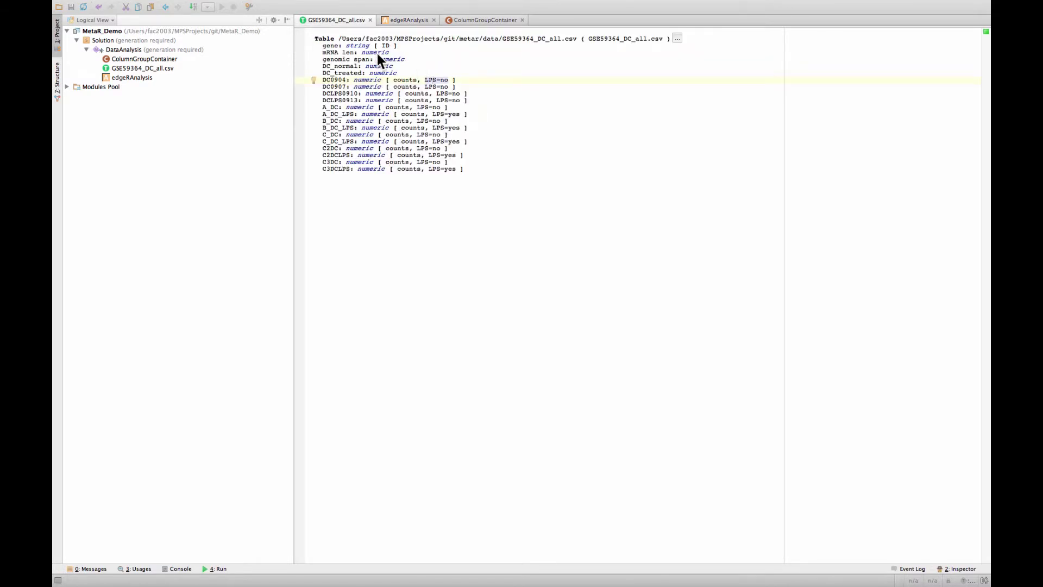
{"action": "left_click", "coordinate": [166, 7]}
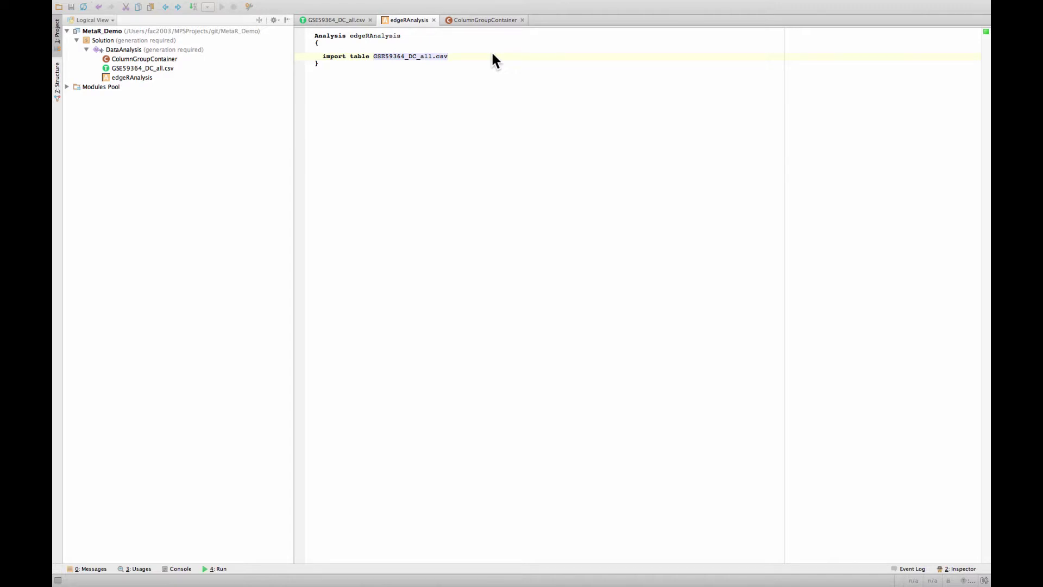
{"action": "key", "text": "Return"}
Insert a histogram statement on the new line plotting the DC_treated column.
{"action": "key", "text": "ctrl+space"}
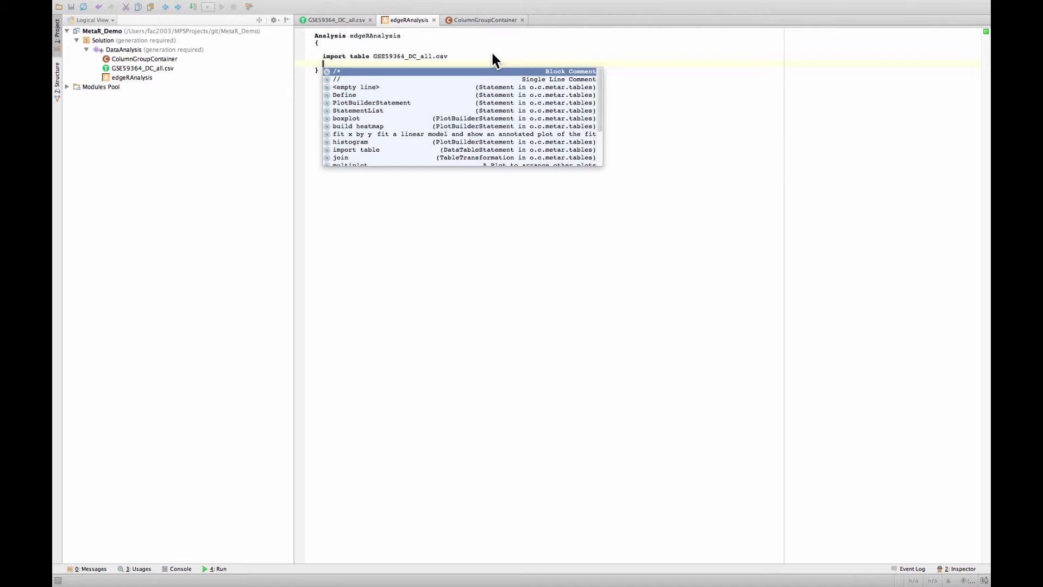
{"action": "key", "text": "Down"}
{"action": "key", "text": "Down"}
{"action": "key", "text": "Down"}
{"action": "key", "text": "Down"}
{"action": "key", "text": "Down"}
{"action": "key", "text": "Down"}
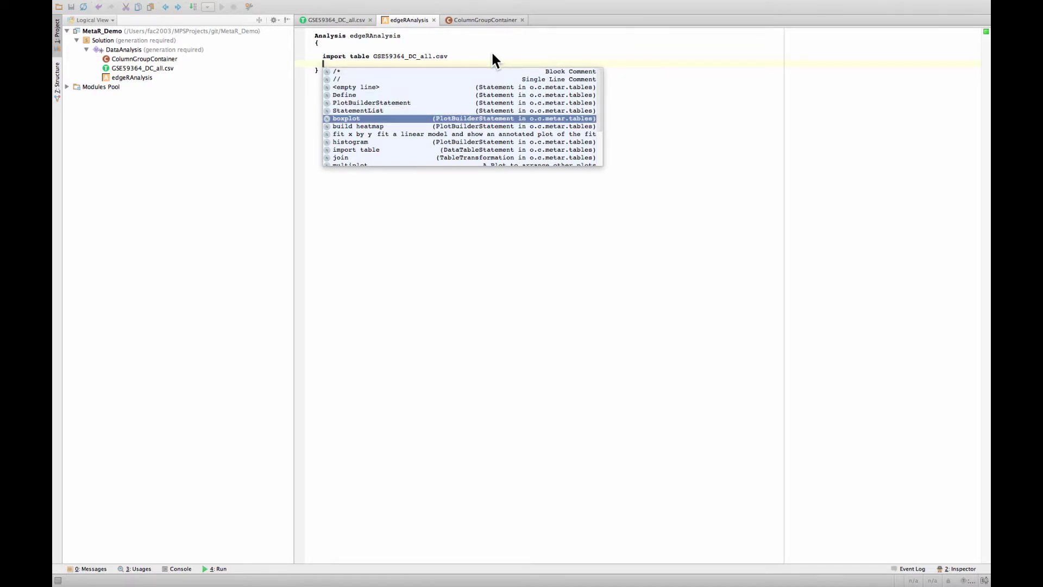
{"action": "key", "text": "Down"}
{"action": "key", "text": "Down"}
{"action": "key", "text": "Down"}
{"action": "key", "text": "Return"}
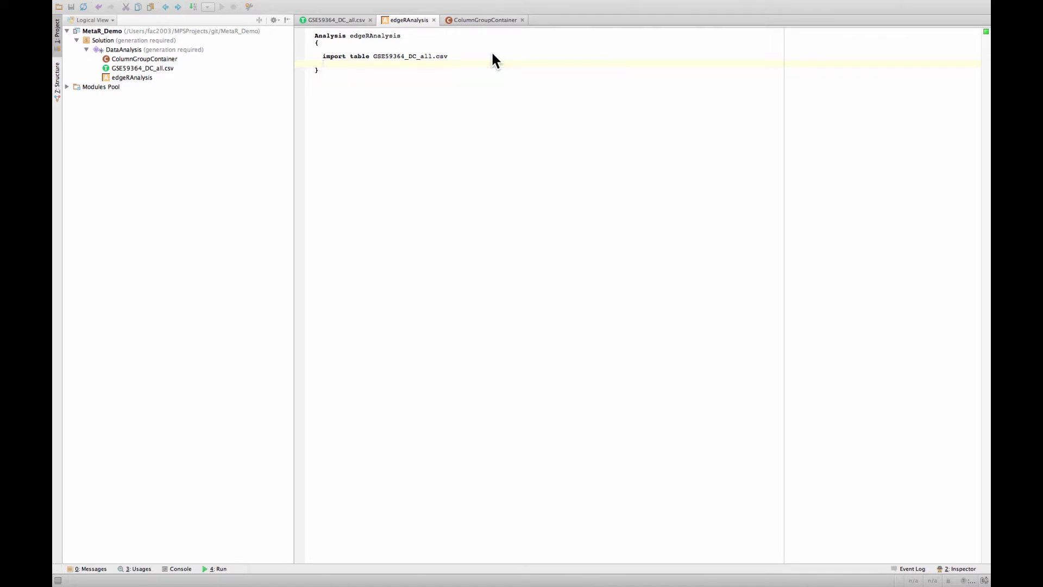
{"action": "key", "text": "ctrl+space"}
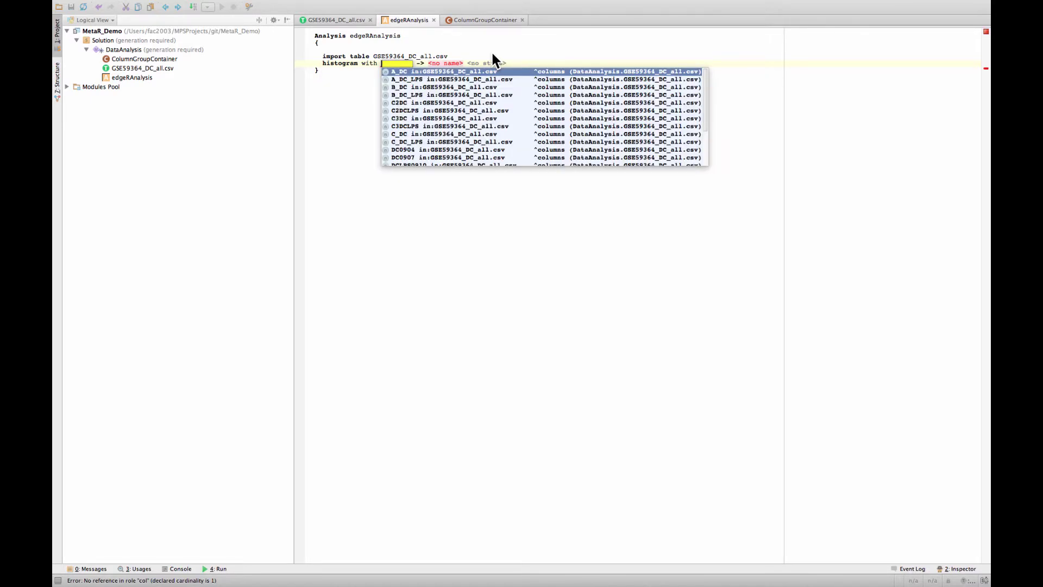
{"action": "key", "text": "Down"}
{"action": "key", "text": "Down"}
{"action": "key", "text": "Up"}
{"action": "key", "text": "Up"}
{"action": "key", "text": "Down"}
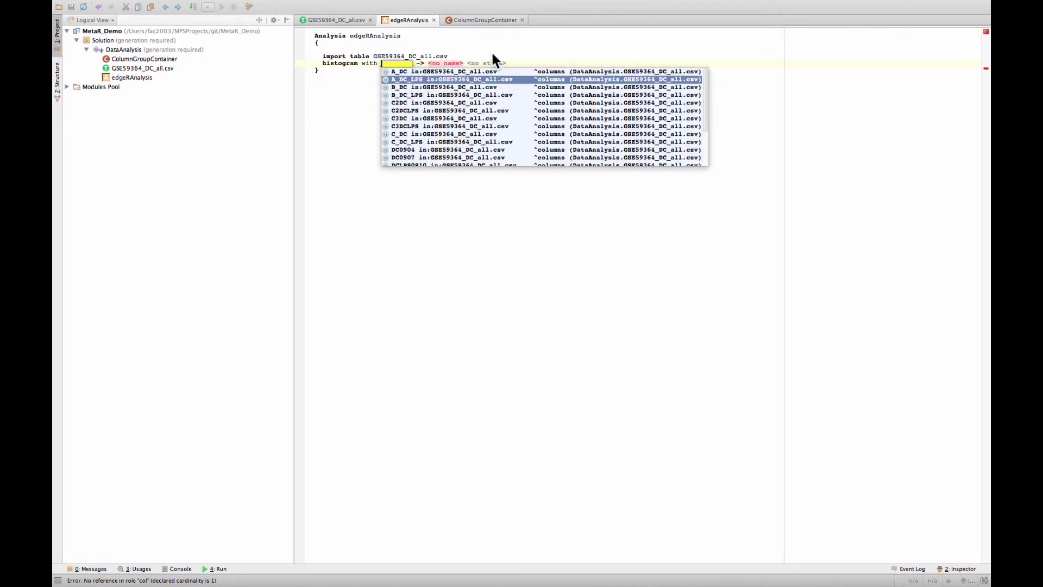
{"action": "key", "text": "Down"}
{"action": "key", "text": "Down"}
{"action": "key", "text": "Down"}
{"action": "key", "text": "Down"}
{"action": "key", "text": "Down"}
{"action": "key", "text": "Down"}
{"action": "key", "text": "Down"}
{"action": "key", "text": "Down"}
{"action": "key", "text": "Down"}
{"action": "key", "text": "Down"}
{"action": "key", "text": "Down"}
{"action": "key", "text": "Down"}
{"action": "key", "text": "Down"}
{"action": "key", "text": "Down"}
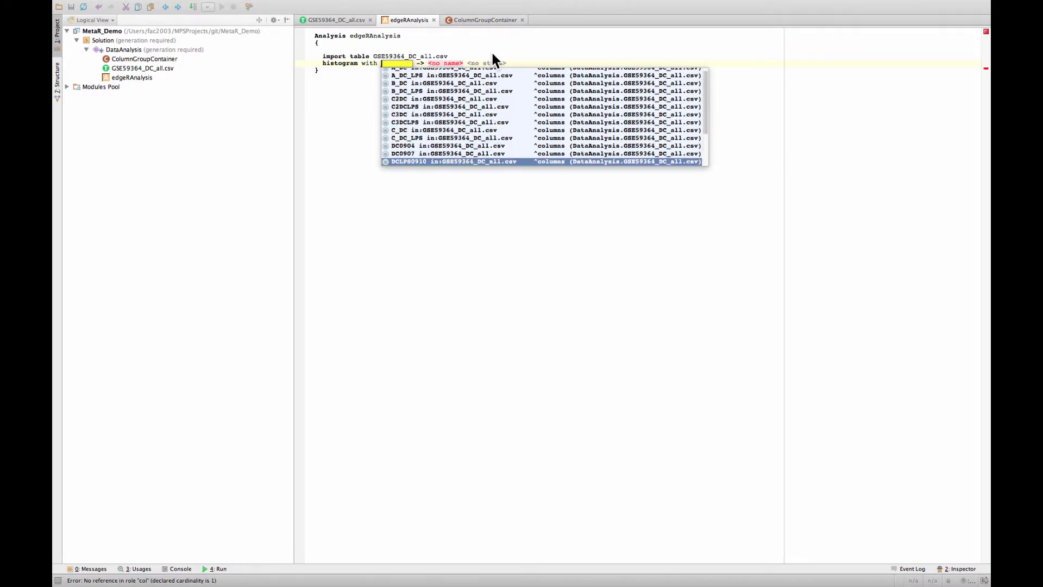
{"action": "key", "text": "Down"}
{"action": "key", "text": "Up"}
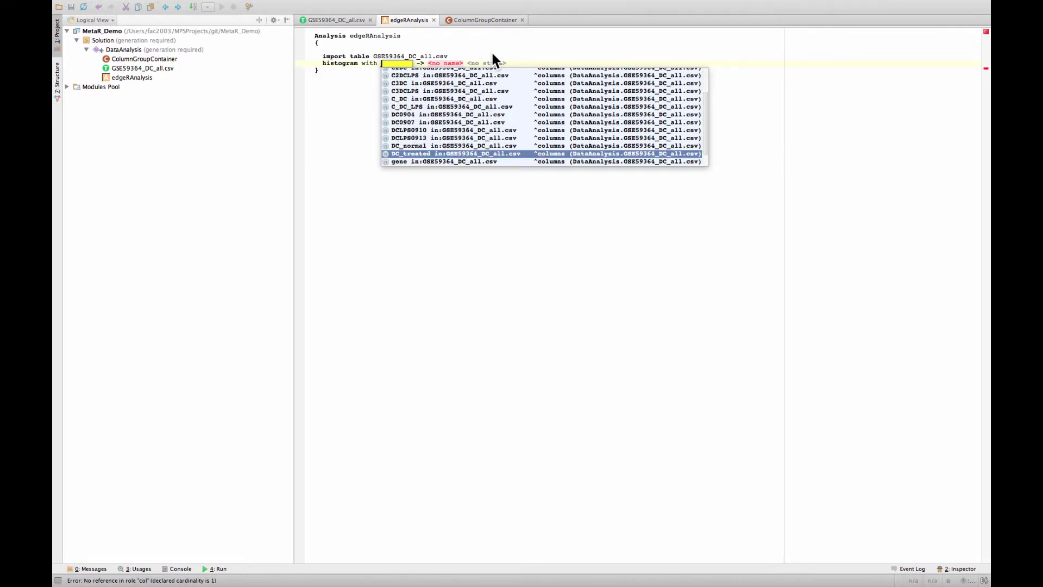
{"action": "key", "text": "Return"}
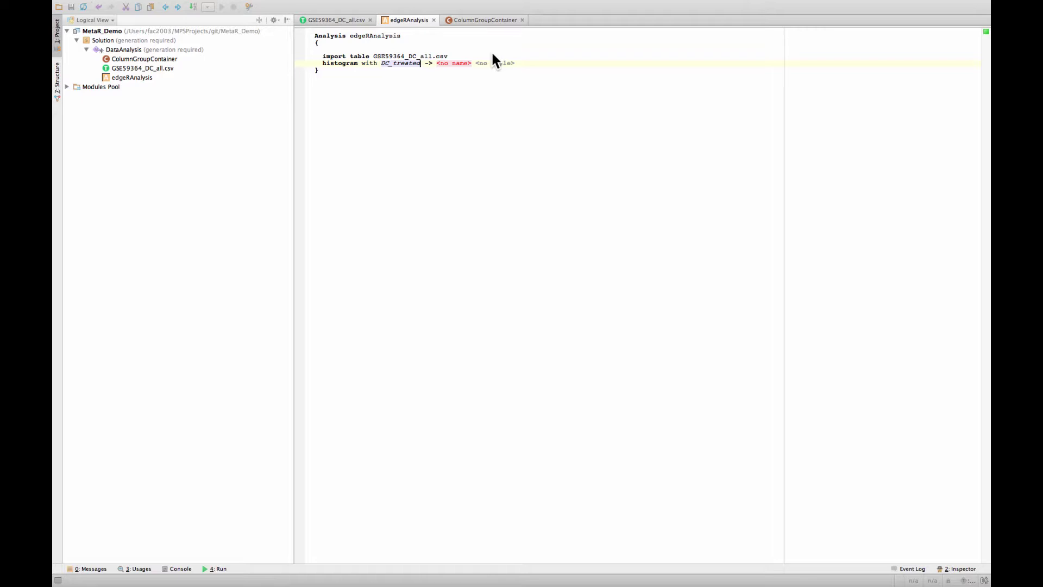
Name the histogram's output 'histogram' and select the whole statement.
{"action": "key", "text": "Tab"}
{"action": "type", "text": "histo"}
{"action": "right_click", "coordinate": [344, 63]}
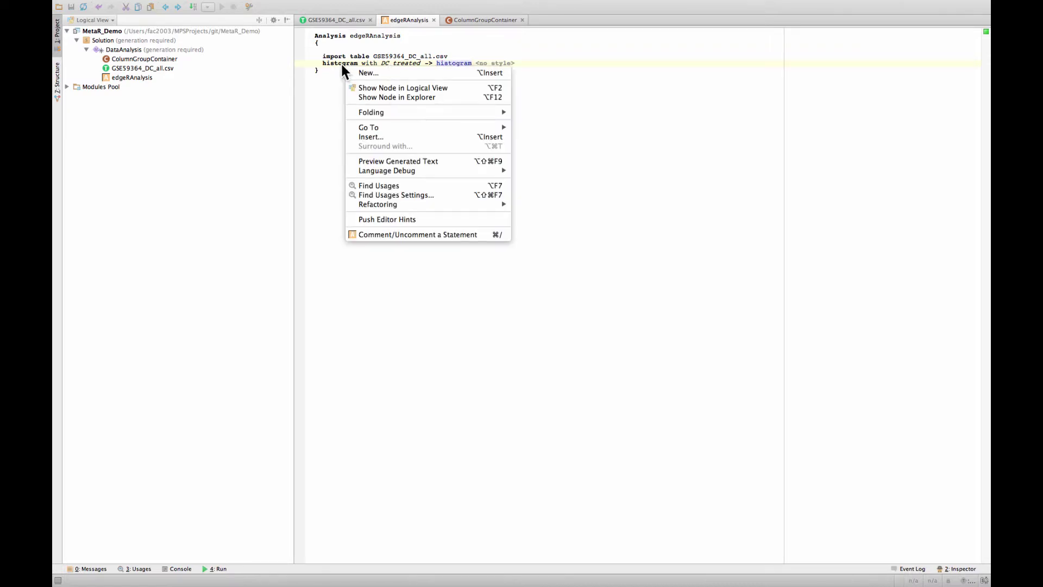
{"action": "left_click", "coordinate": [345, 63]}
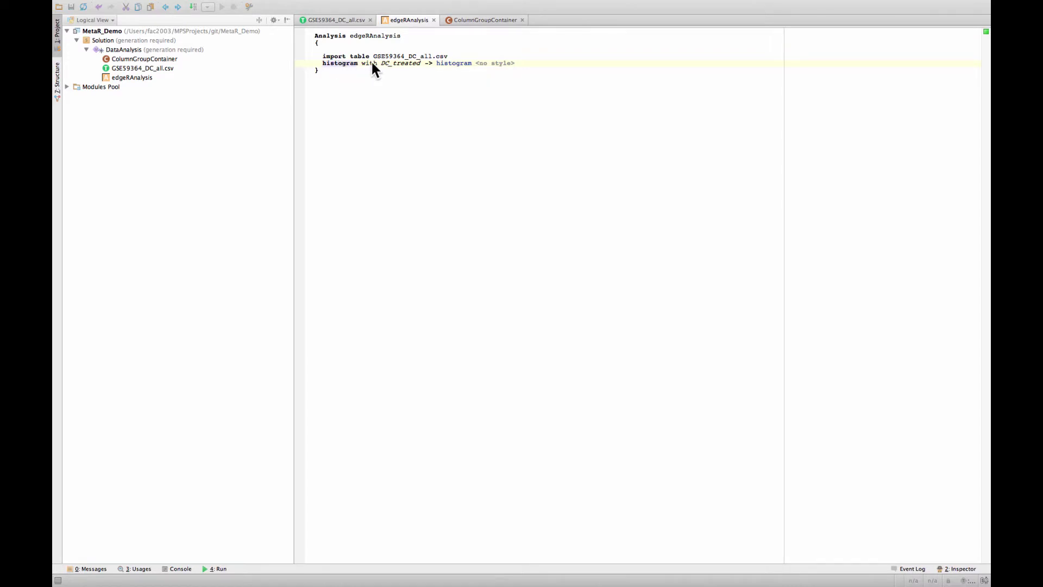
{"action": "key", "text": "super+Up"}
{"action": "key", "text": "super+Up"}
{"action": "key", "text": "super+Up"}
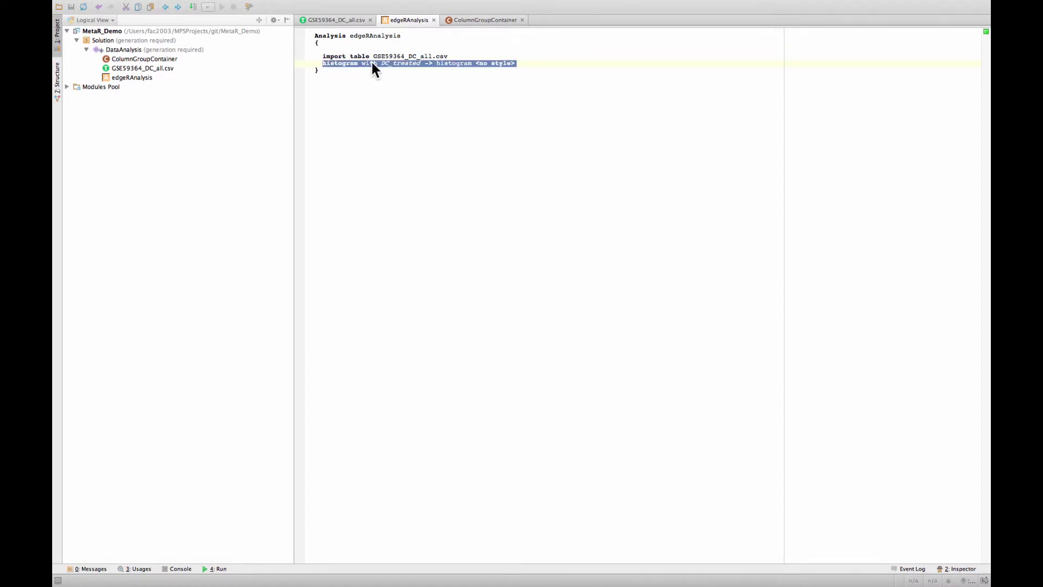
Delete the histogram statement, clear the partial 'ed' line, and try Ctrl+L to import a language.
{"action": "key", "text": "Delete"}
{"action": "key", "text": "Return"}
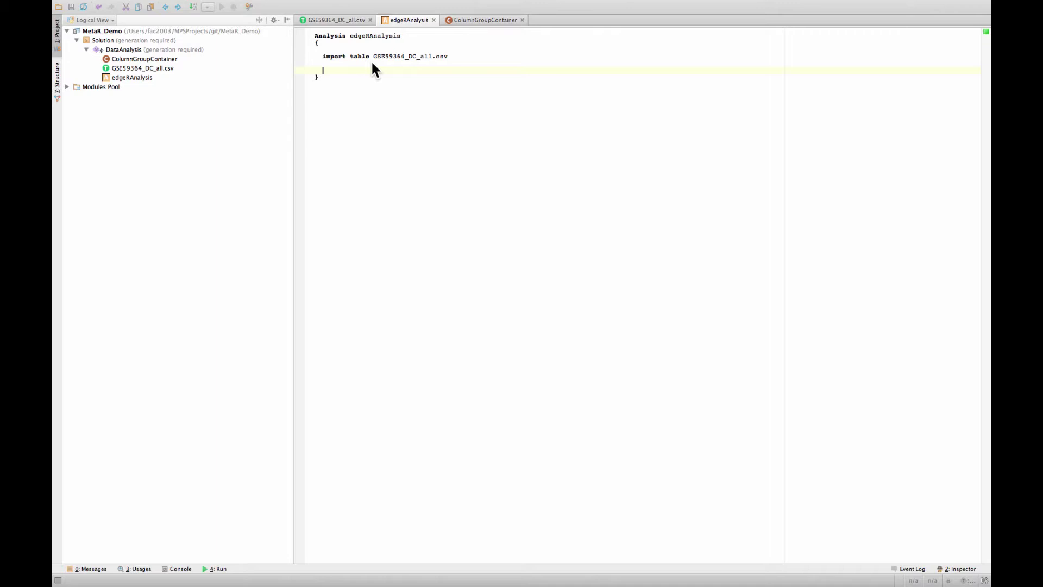
{"action": "type", "text": "ed"}
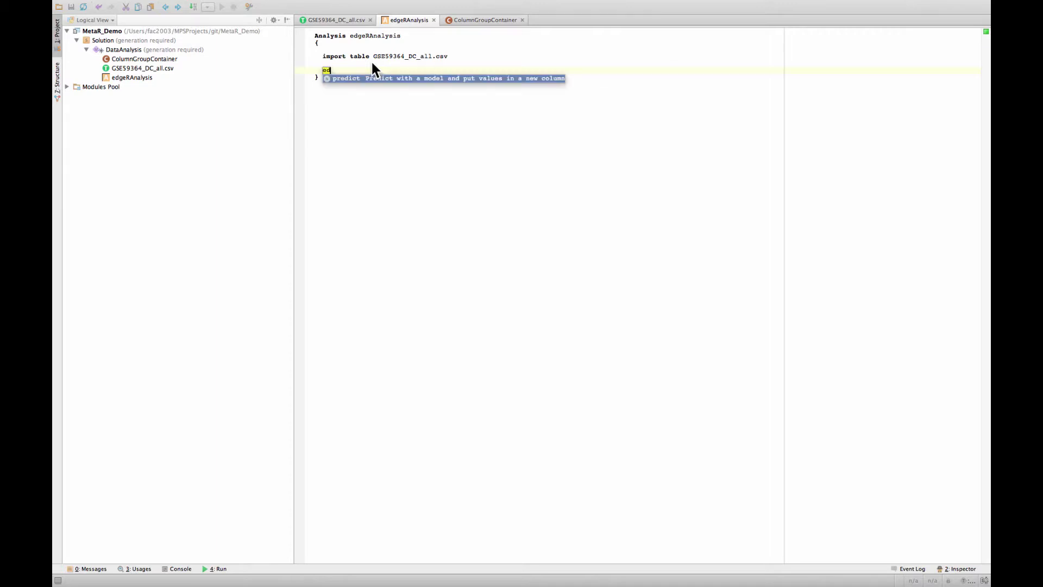
{"action": "key", "text": "Escape"}
{"action": "key", "text": "BackSpace"}
{"action": "key", "text": "BackSpace"}
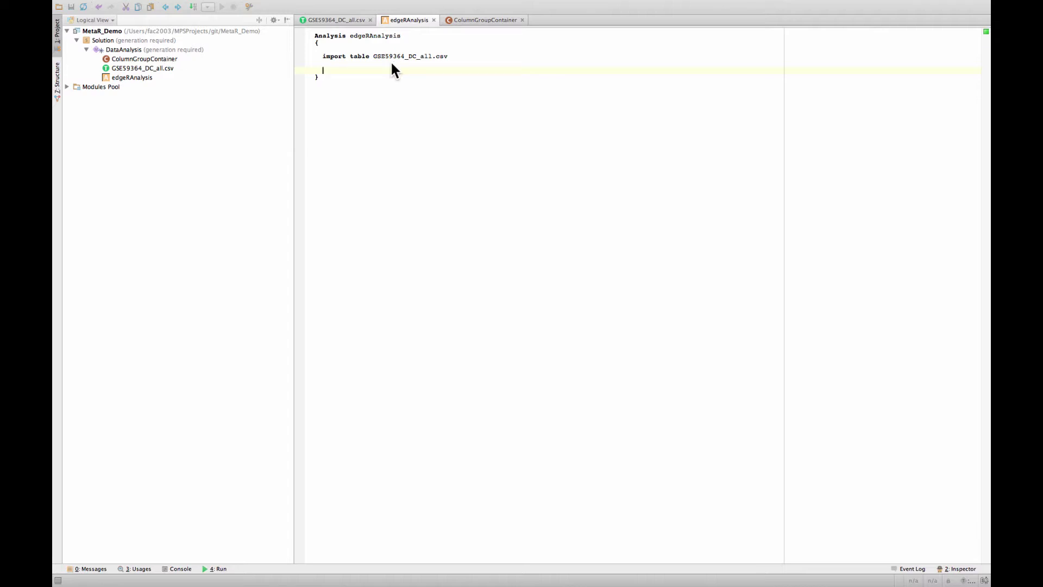
{"action": "key", "text": "super+l"}
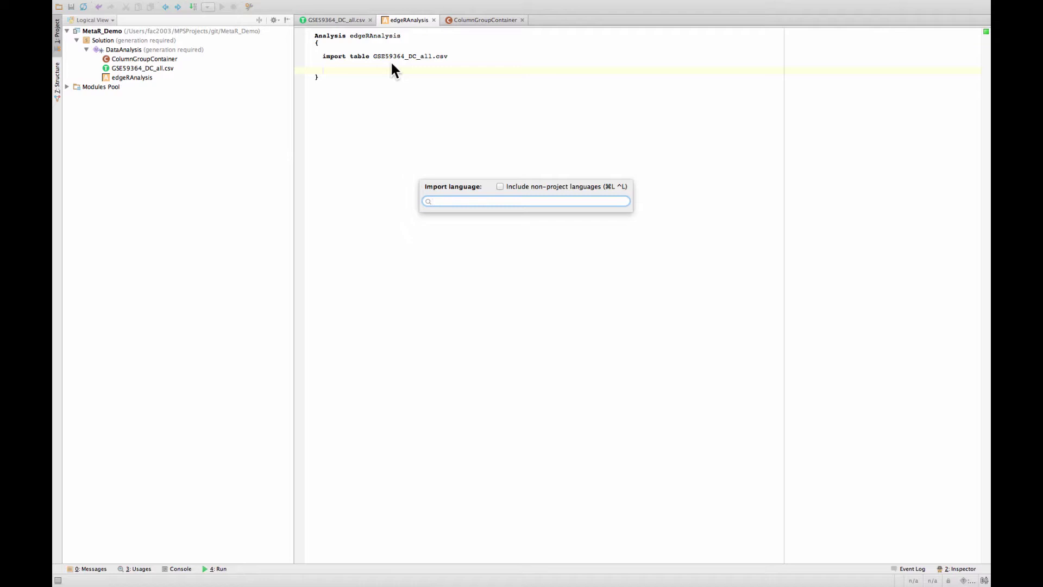
Add the org.campagnelab.metar.edgeR language to DataAnalysis's used languages in Model Properties.
{"action": "right_click", "coordinate": [153, 49]}
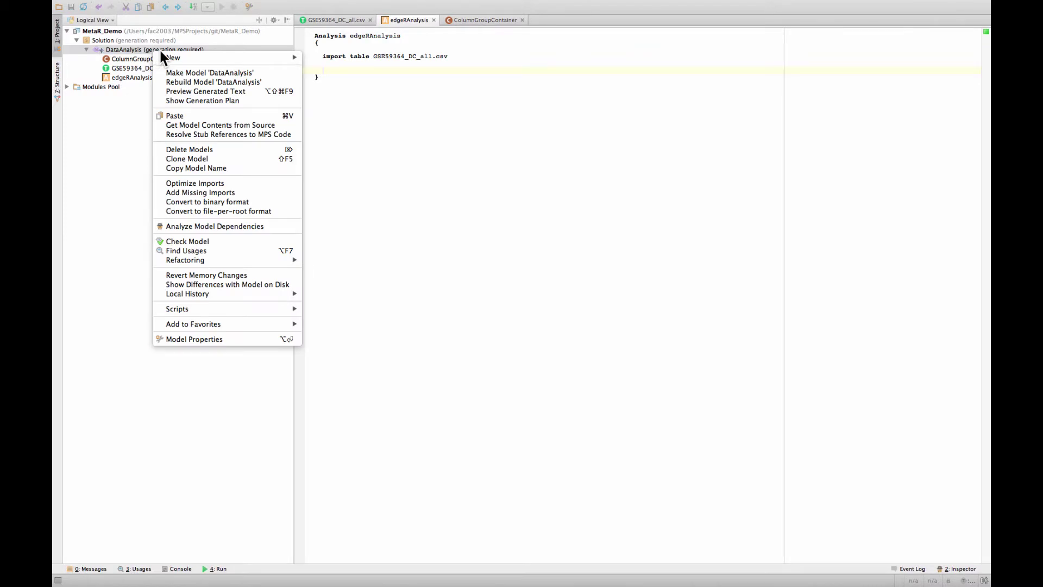
{"action": "left_click", "coordinate": [237, 339]}
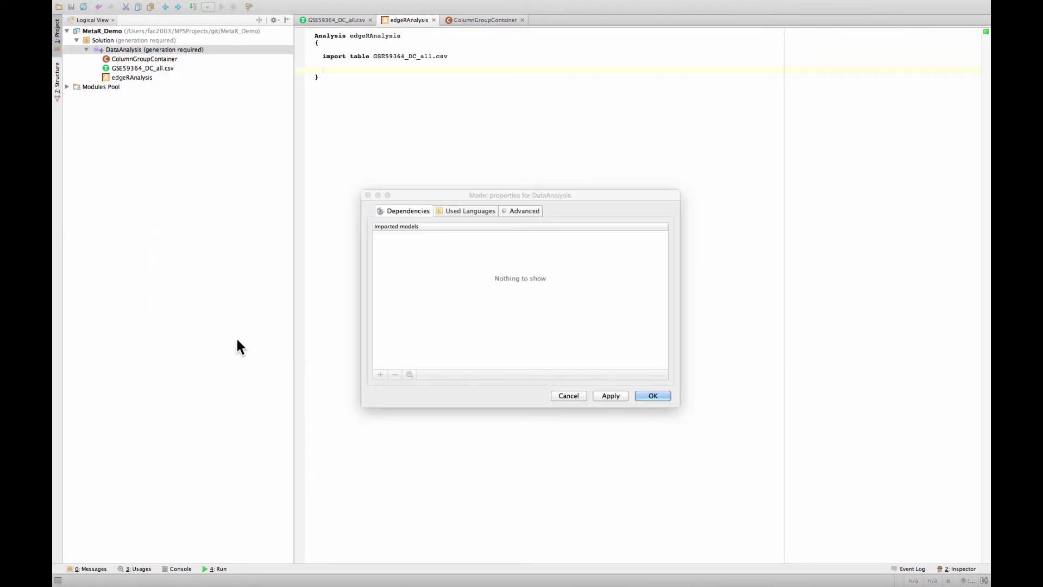
{"action": "left_click", "coordinate": [463, 211]}
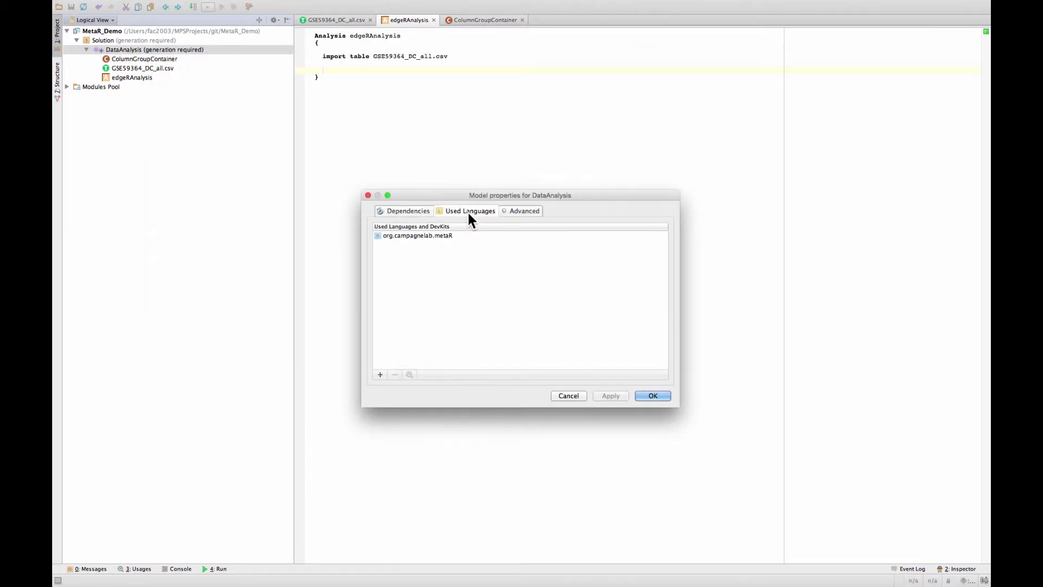
{"action": "left_click", "coordinate": [380, 374]}
{"action": "type", "text": "e"}
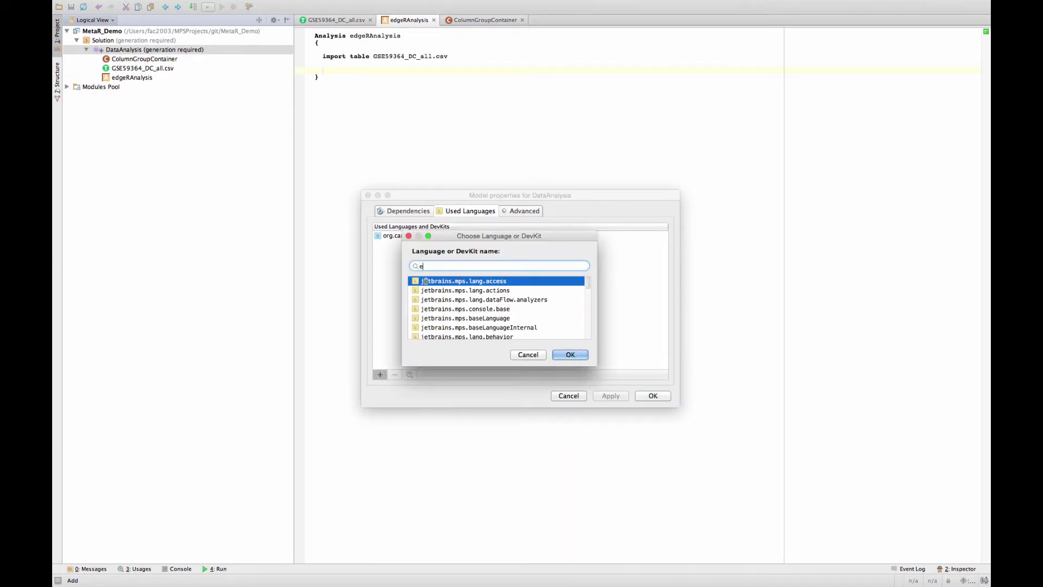
{"action": "type", "text": "dgeR"}
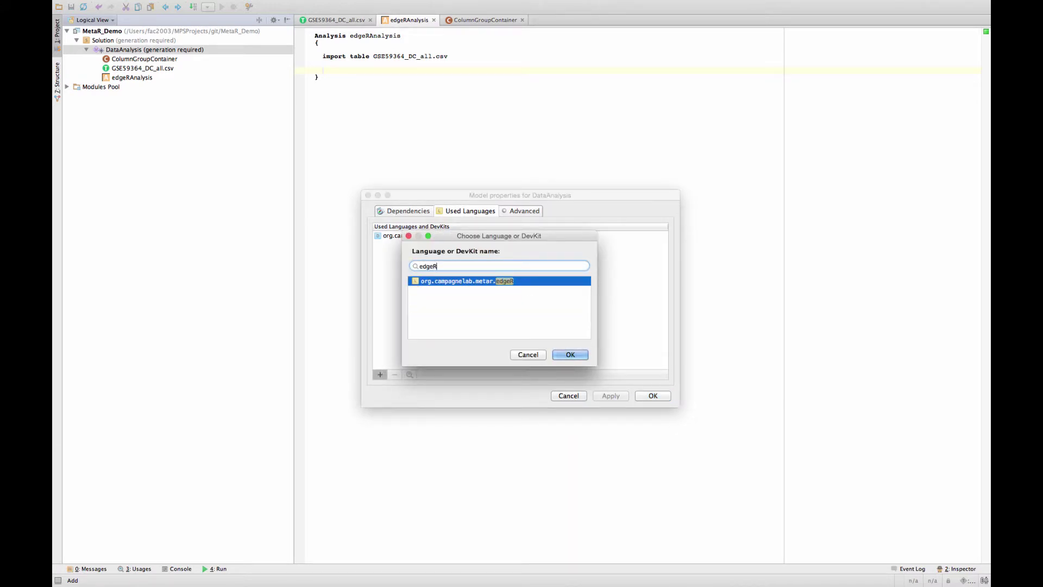
{"action": "key", "text": "Return"}
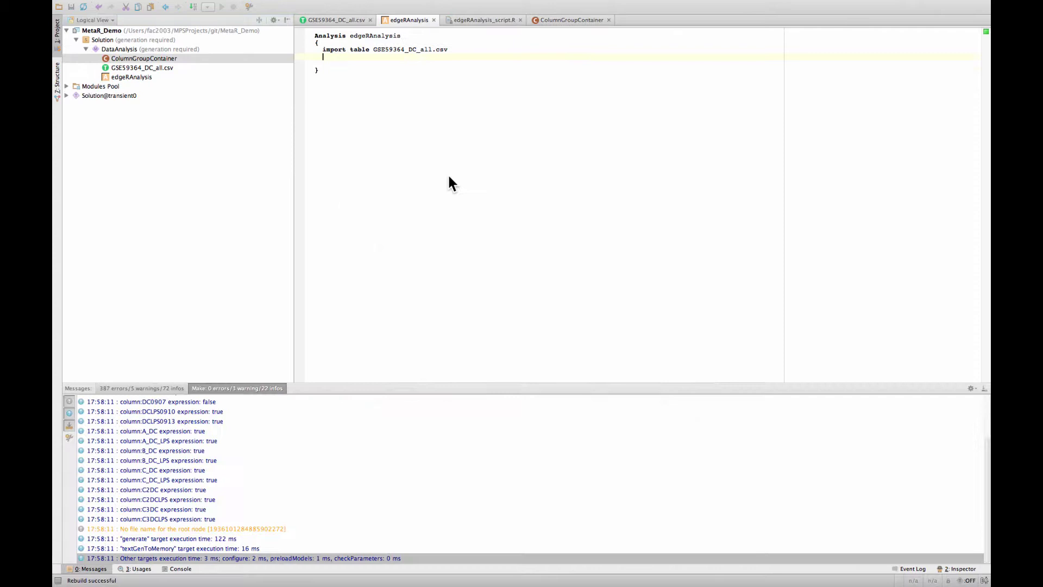
Insert an edgeR statement on a new line using GSE59364_DC_all.csv as its counts table.
{"action": "key", "text": "Return"}
{"action": "type", "text": "ed"}
{"action": "key", "text": "ctrl+space"}
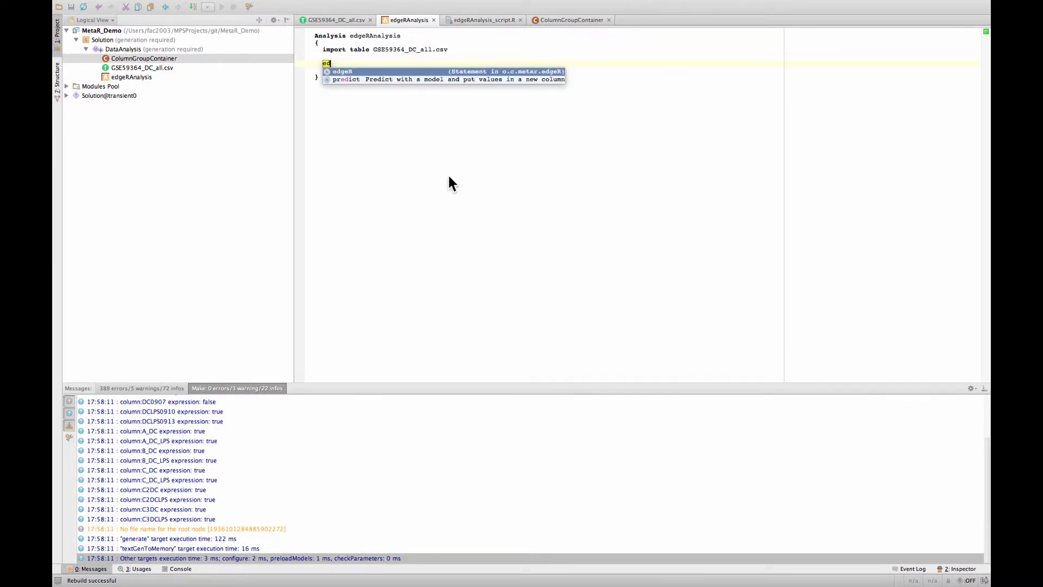
{"action": "key", "text": "Return"}
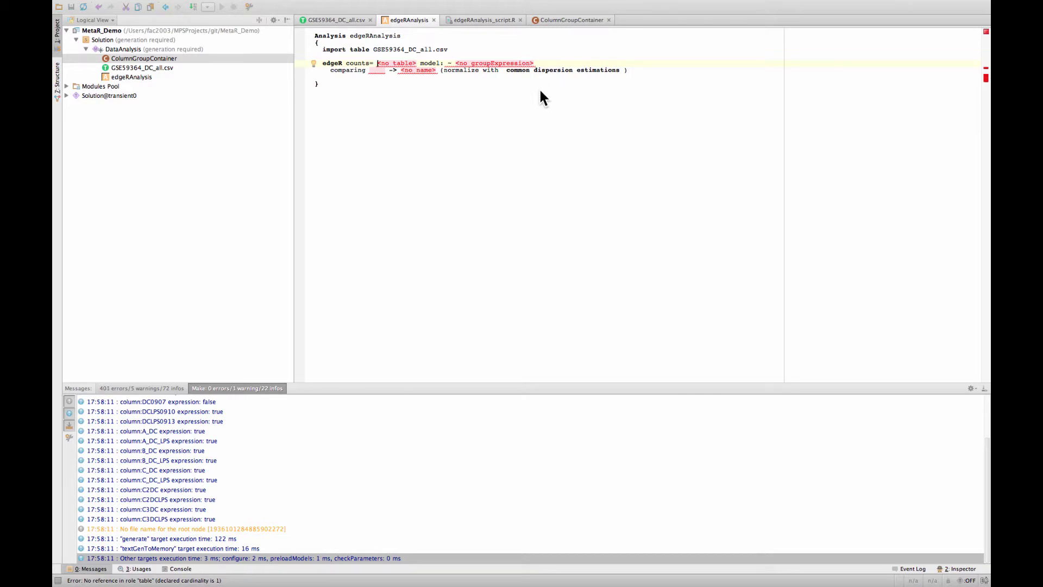
{"action": "key", "text": "ctrl+space"}
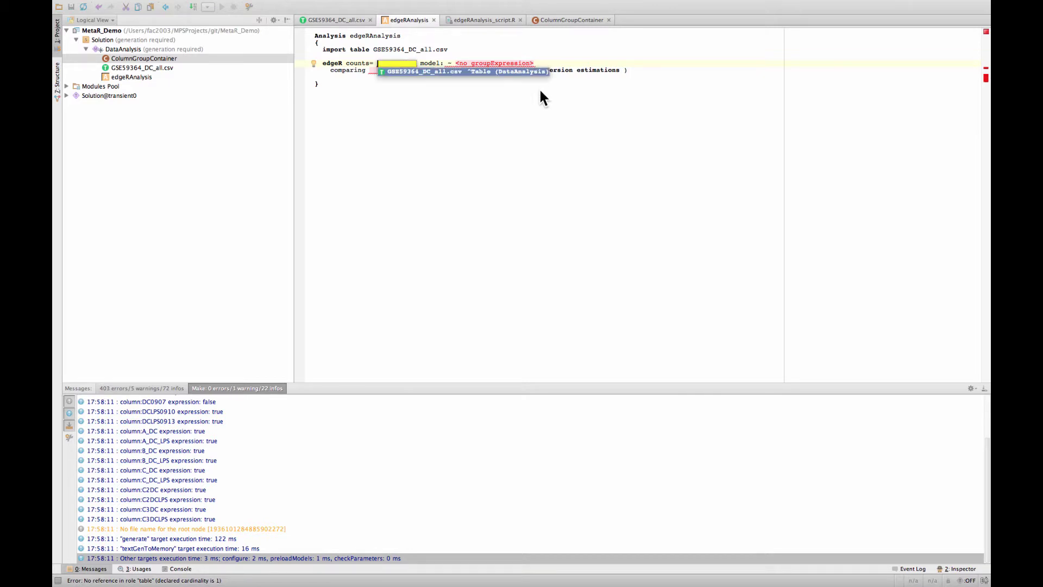
{"action": "key", "text": "Return"}
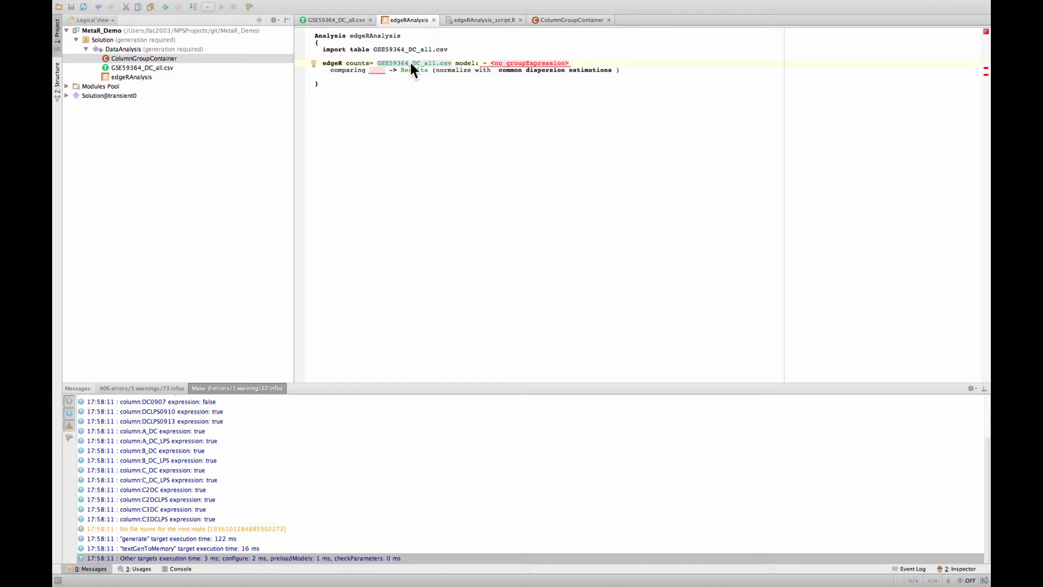
Set the edgeR model formula to ~ 0 + LPS with no intercept.
{"action": "left_click", "coordinate": [524, 68]}
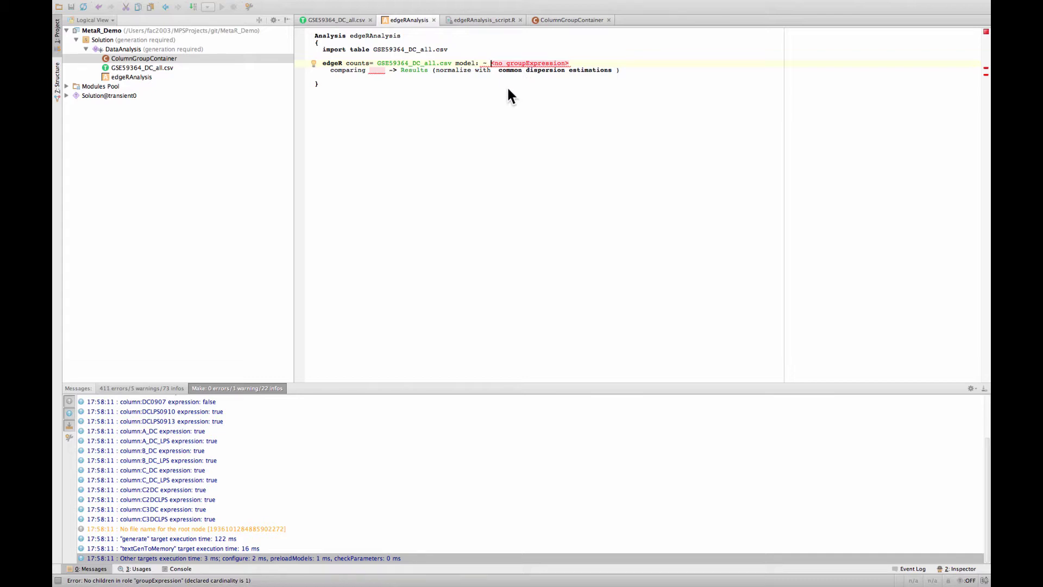
{"action": "key", "text": "ctrl+space"}
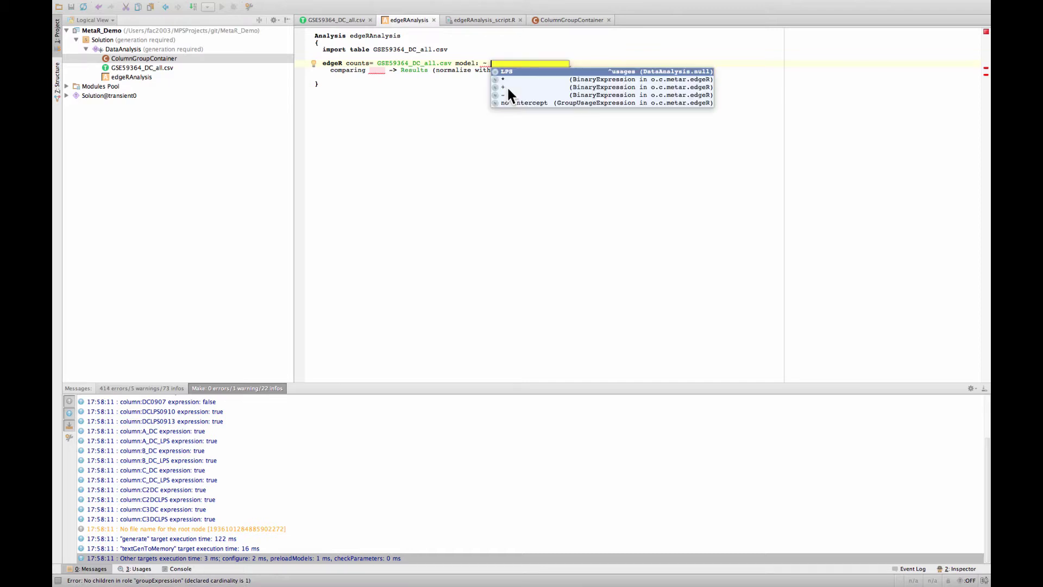
{"action": "key", "text": "Escape"}
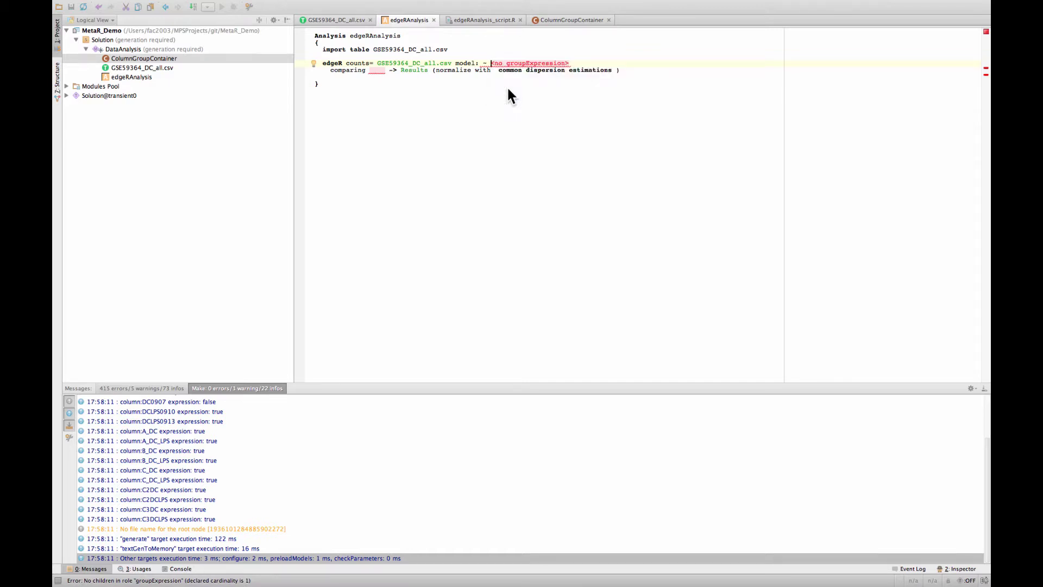
{"action": "key", "text": "ctrl+space"}
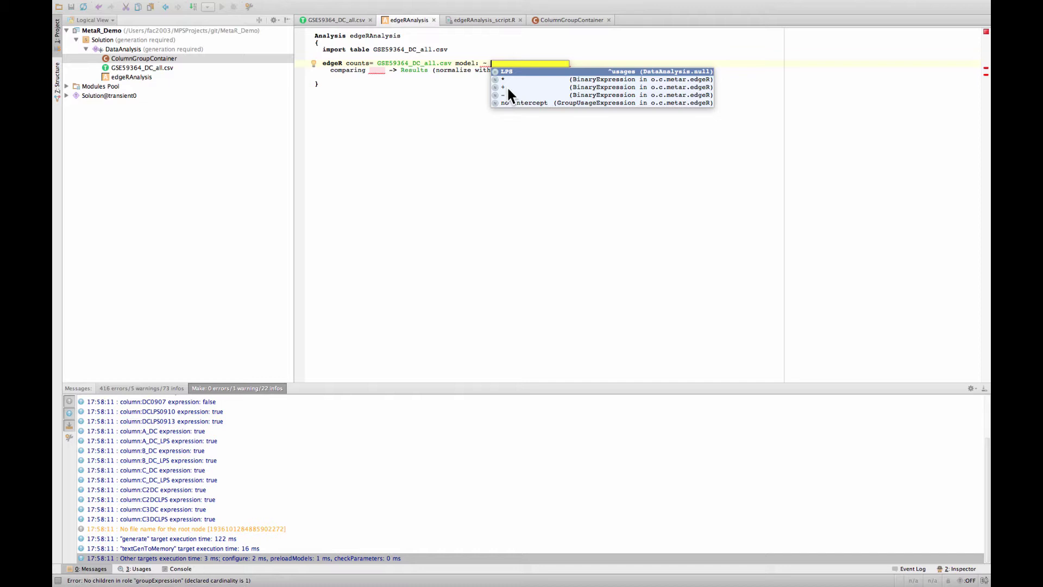
{"action": "key", "text": "Down"}
{"action": "key", "text": "Down"}
{"action": "key", "text": "Down"}
{"action": "key", "text": "Down"}
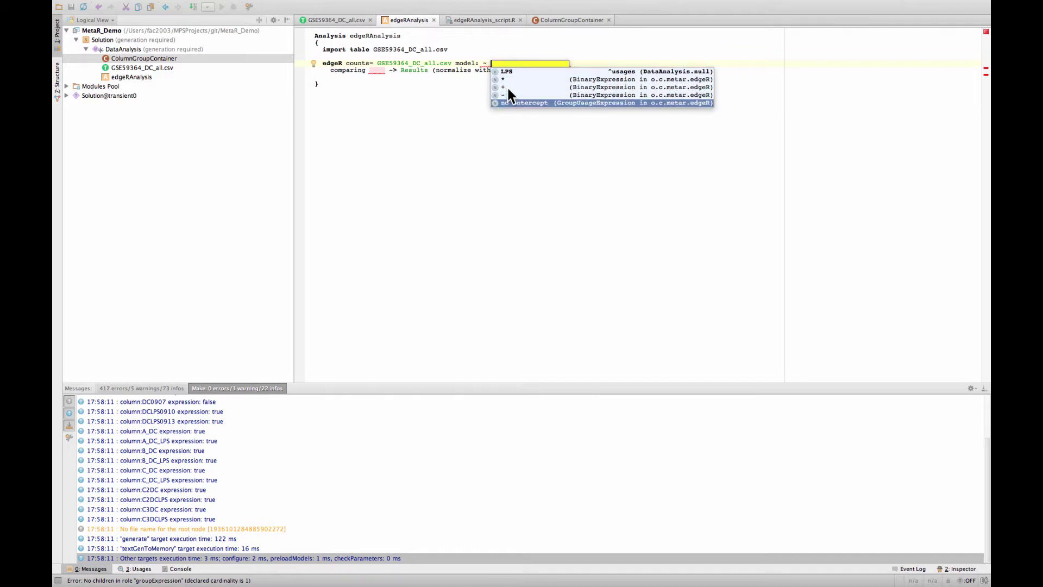
{"action": "key", "text": "Return"}
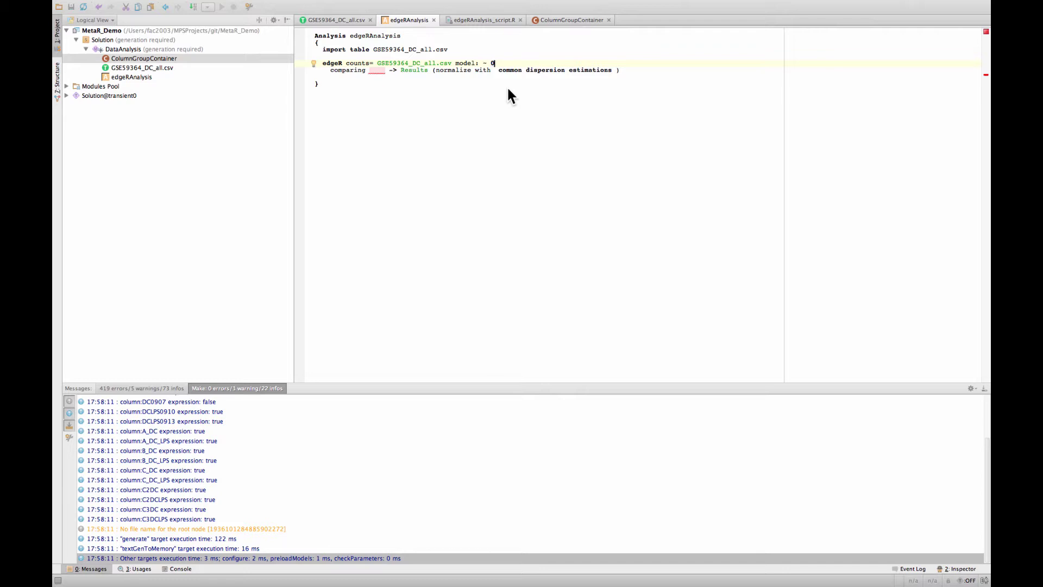
{"action": "type", "text": "+"}
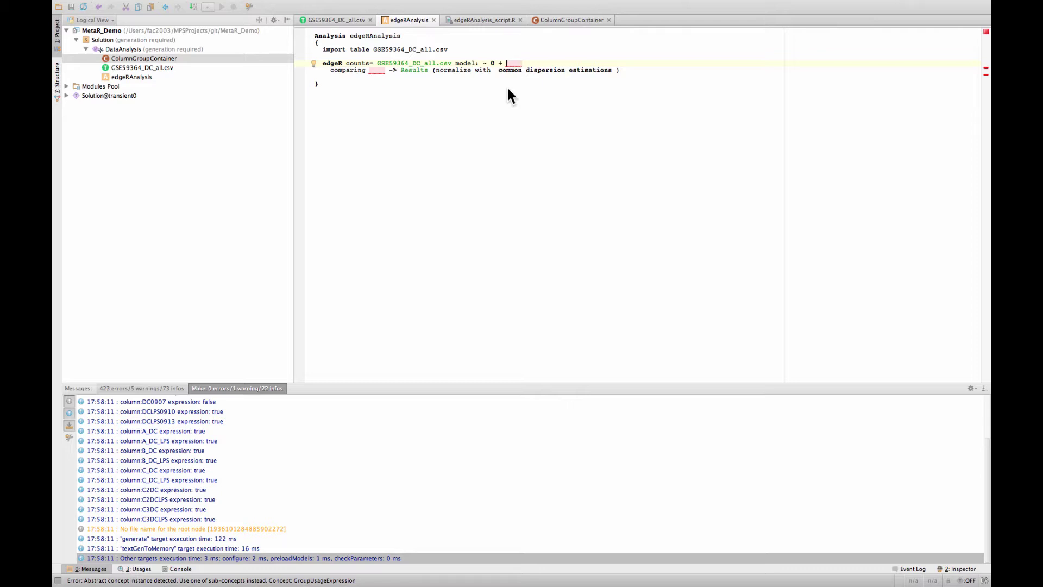
{"action": "key", "text": "ctrl+space"}
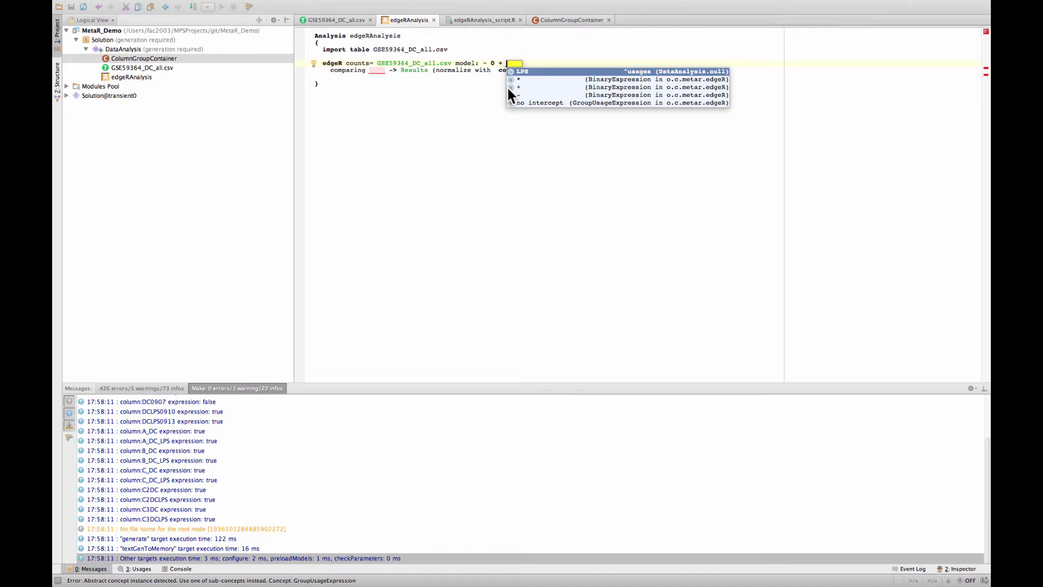
{"action": "key", "text": "Return"}
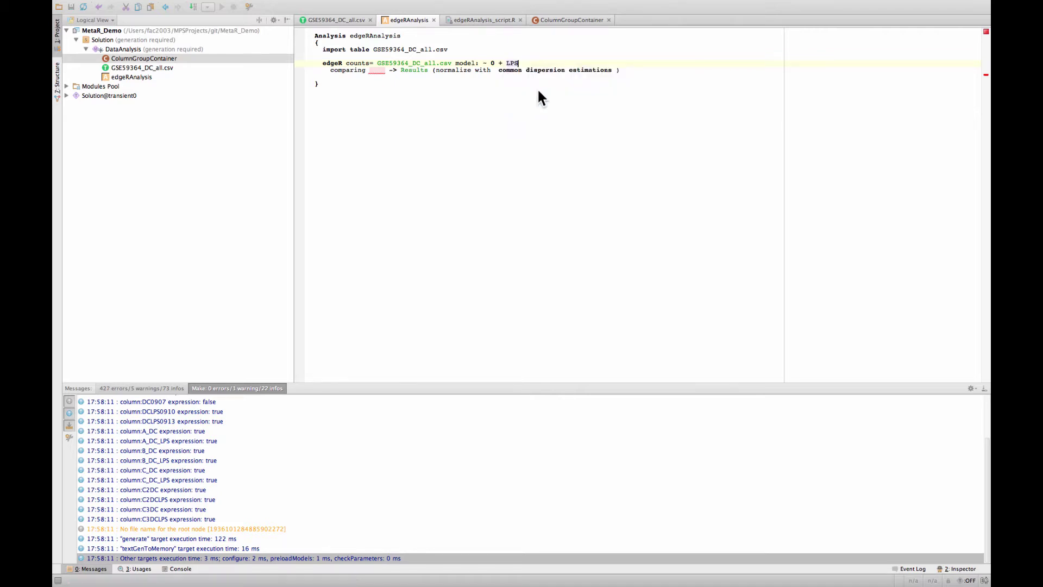
{"action": "left_click", "coordinate": [423, 50]}
Trace LPS=Yes from the GSE59364_DC_all.csv table to its ColumnGroupContainer definition and navigate back.
{"action": "key", "text": "super+b"}
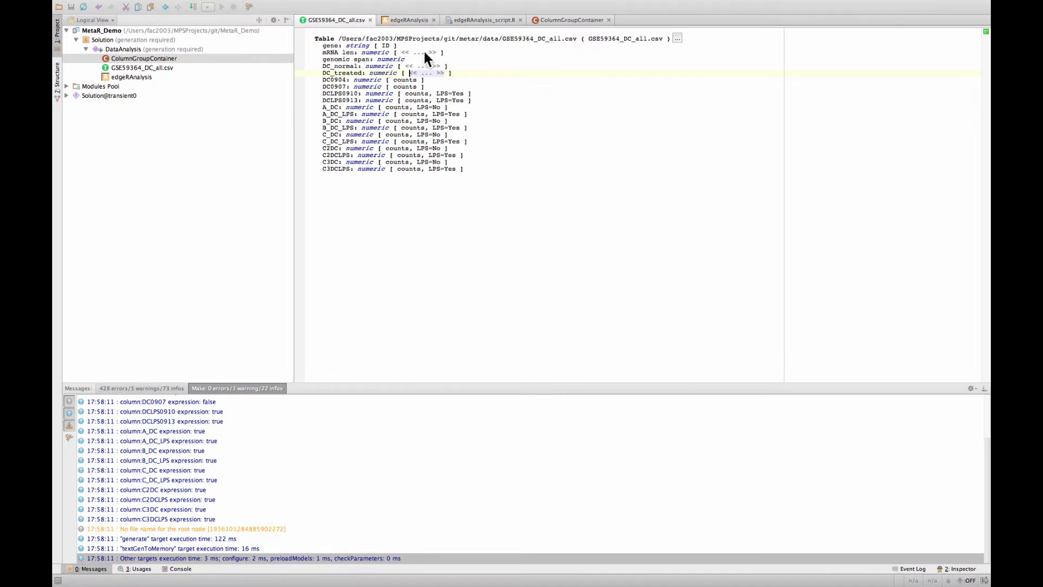
{"action": "left_click", "coordinate": [452, 93]}
{"action": "key", "text": "super+b"}
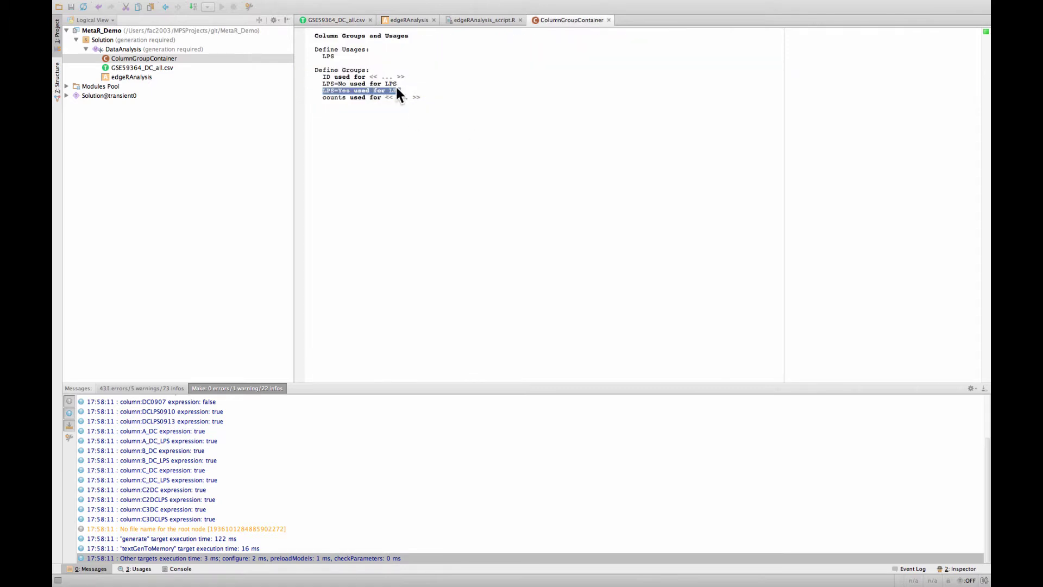
{"action": "left_click", "coordinate": [397, 90]}
{"action": "left_click", "coordinate": [166, 7]}
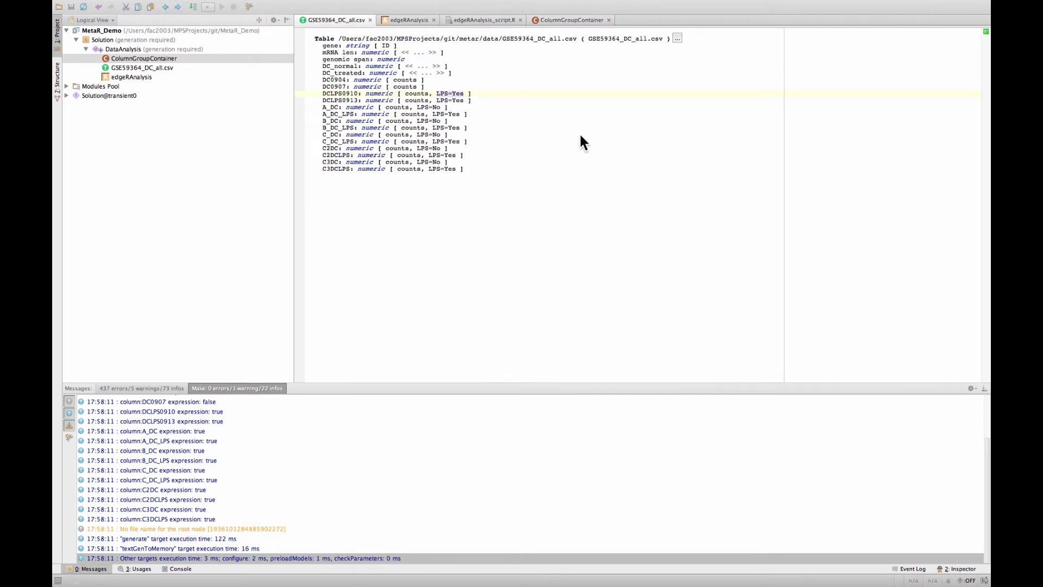
{"action": "left_click", "coordinate": [165, 8]}
{"action": "left_click", "coordinate": [507, 63]}
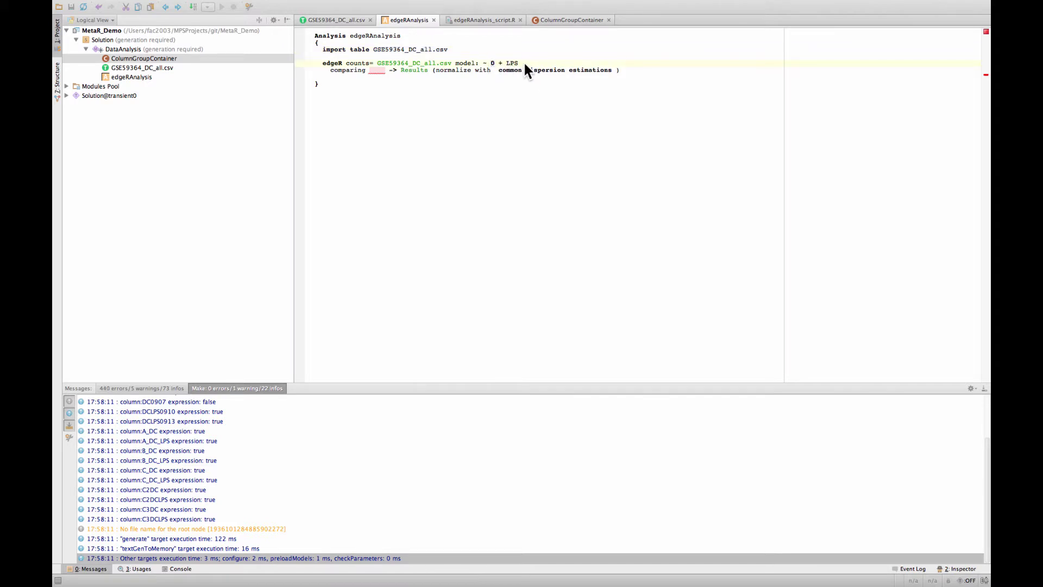
Set the edgeR contrast to LPS=Yes - LPS=No.
{"action": "left_click", "coordinate": [520, 63]}
{"action": "key", "text": "Left"}
{"action": "key", "text": "Left"}
{"action": "key", "text": "Right"}
{"action": "left_click", "coordinate": [376, 69]}
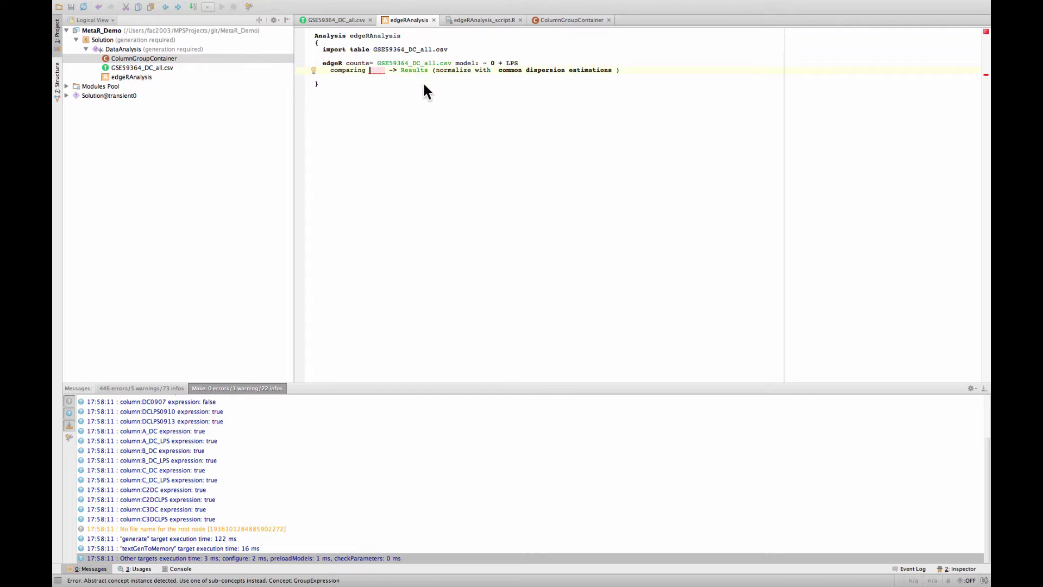
{"action": "key", "text": "ctrl+space"}
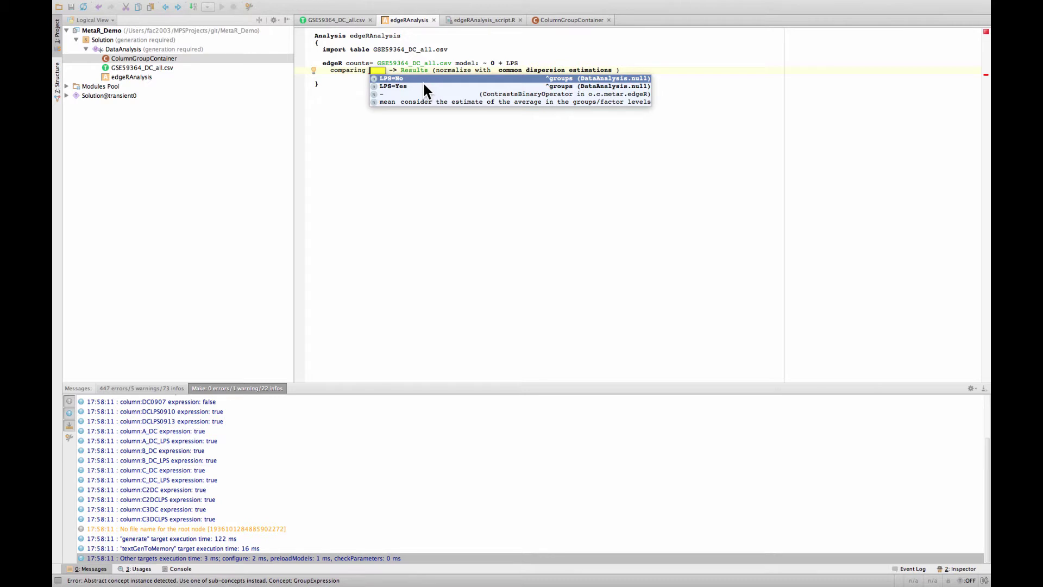
{"action": "left_click", "coordinate": [424, 85]}
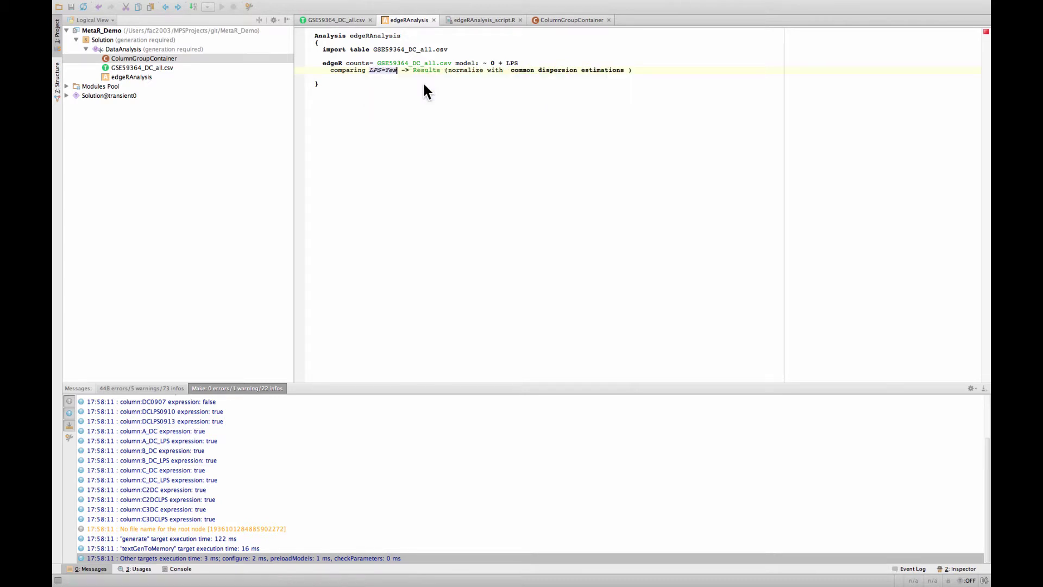
{"action": "type", "text": "-"}
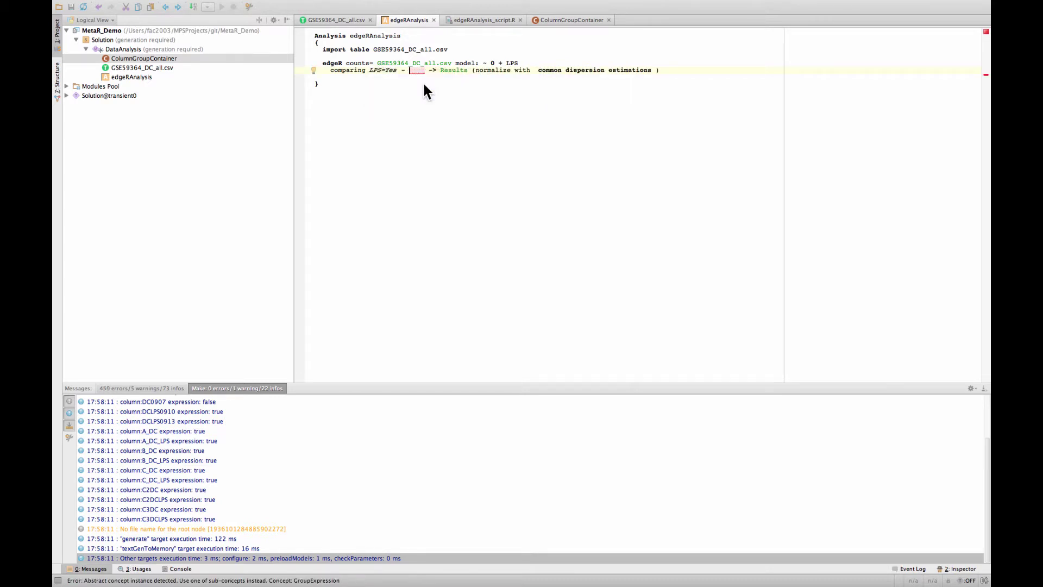
{"action": "key", "text": "Left"}
{"action": "key", "text": "Left"}
{"action": "key", "text": "Left"}
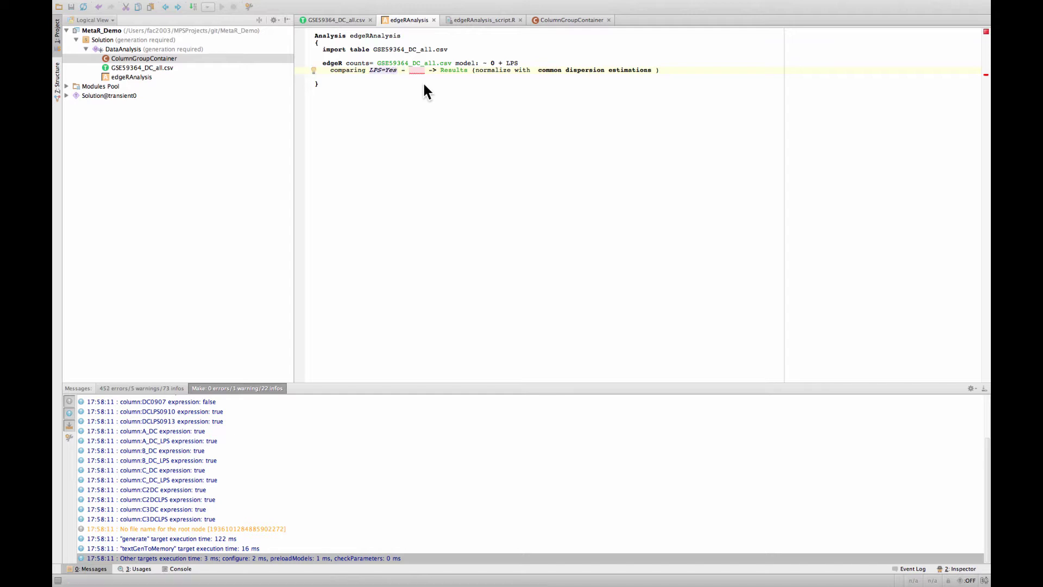
{"action": "key", "text": "Right"}
{"action": "key", "text": "Right"}
{"action": "key", "text": "Right"}
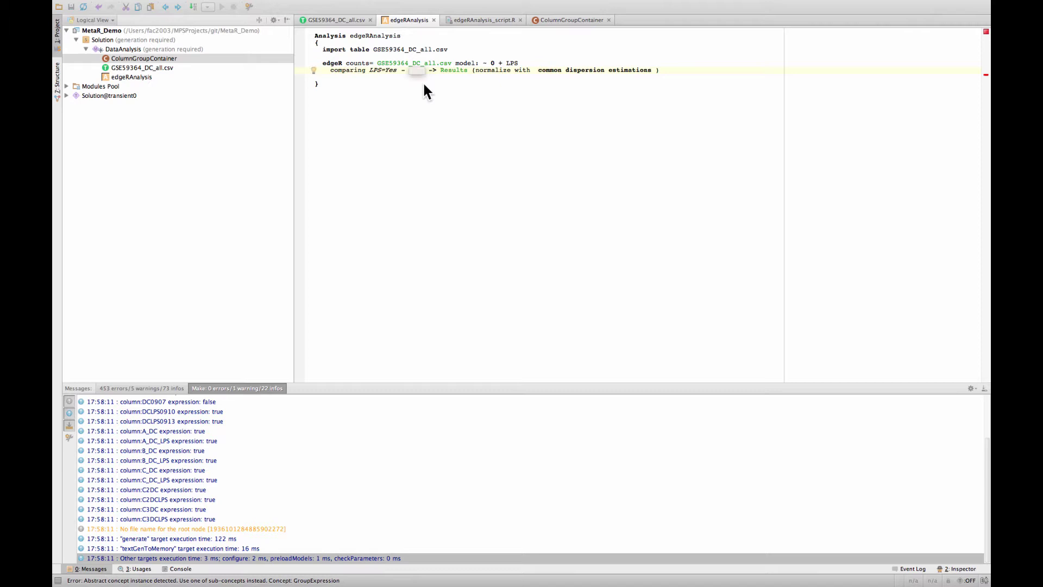
{"action": "key", "text": "ctrl+space"}
{"action": "key", "text": "Return"}
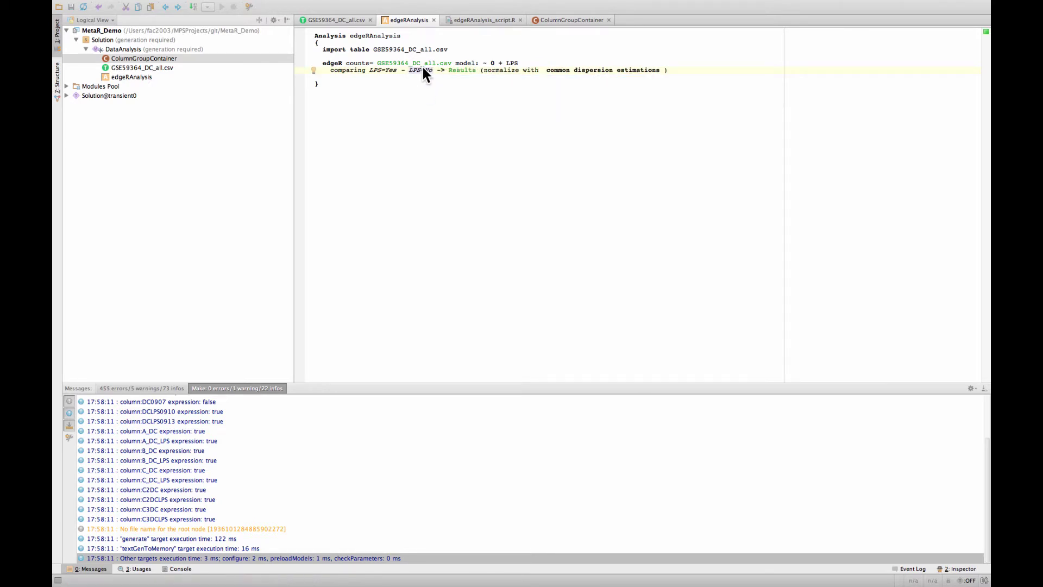
{"action": "left_click", "coordinate": [378, 75]}
Re-enter LPS as the model term after '0 +', keeping the formula ~ 0 + LPS.
{"action": "left_click", "coordinate": [514, 63]}
{"action": "type", "text": "+"}
{"action": "key", "text": "ctrl+space"}
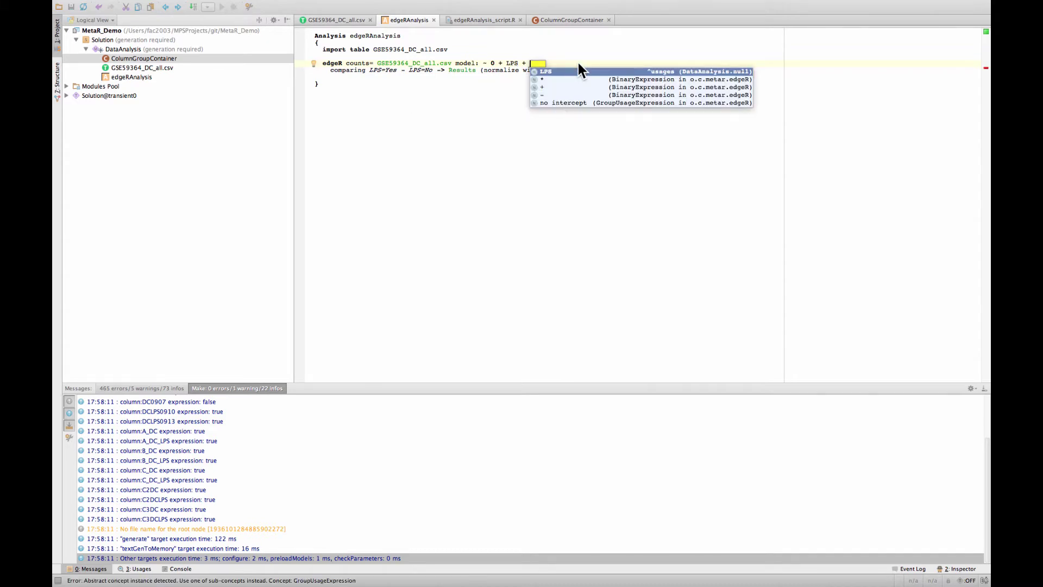
{"action": "key", "text": "BackSpace"}
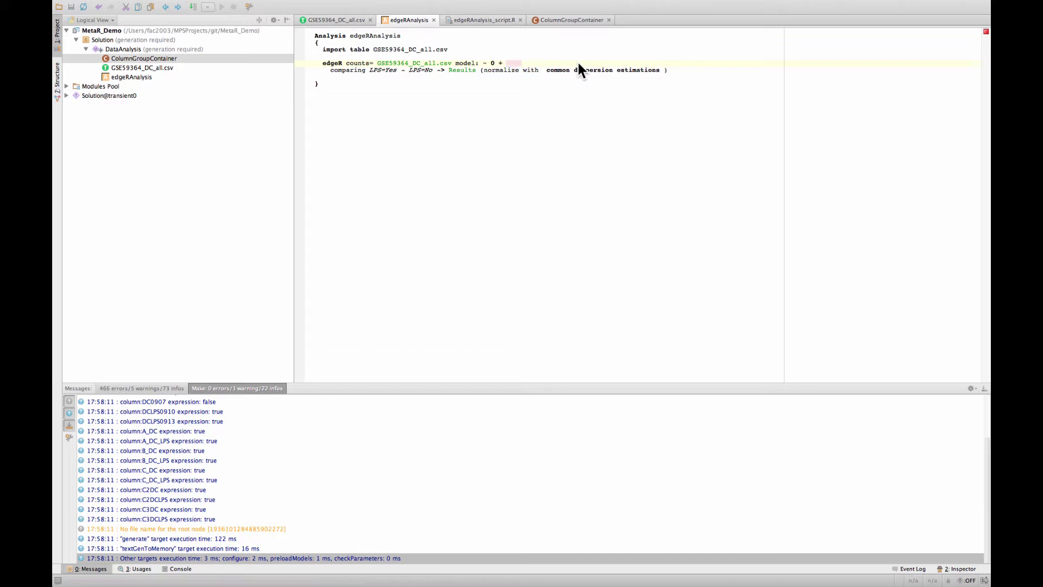
{"action": "type", "text": "LPS"}
{"action": "key", "text": "Tab"}
{"action": "left_click", "coordinate": [565, 70]}
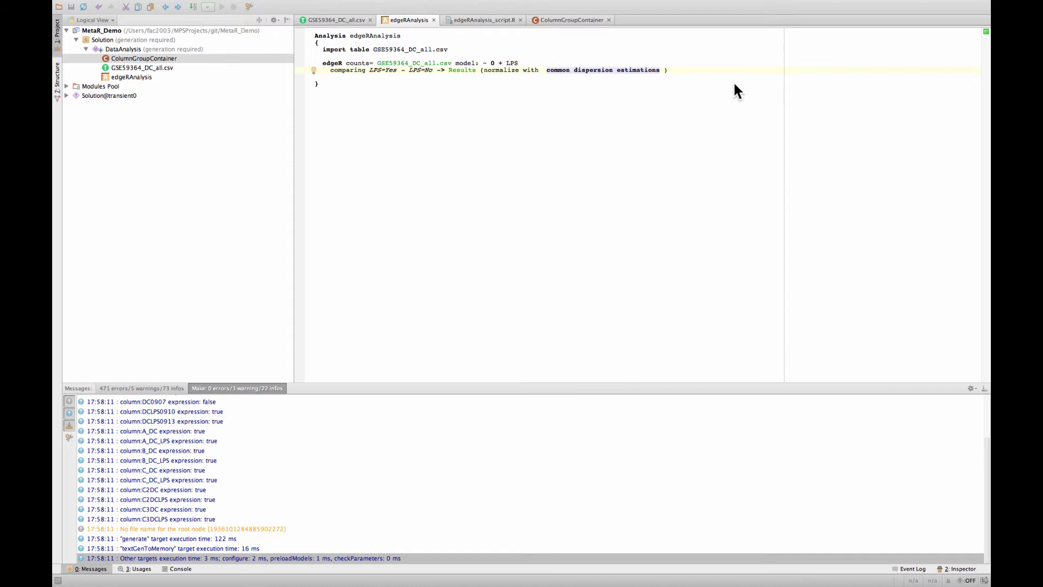
{"action": "key", "text": "Delete"}
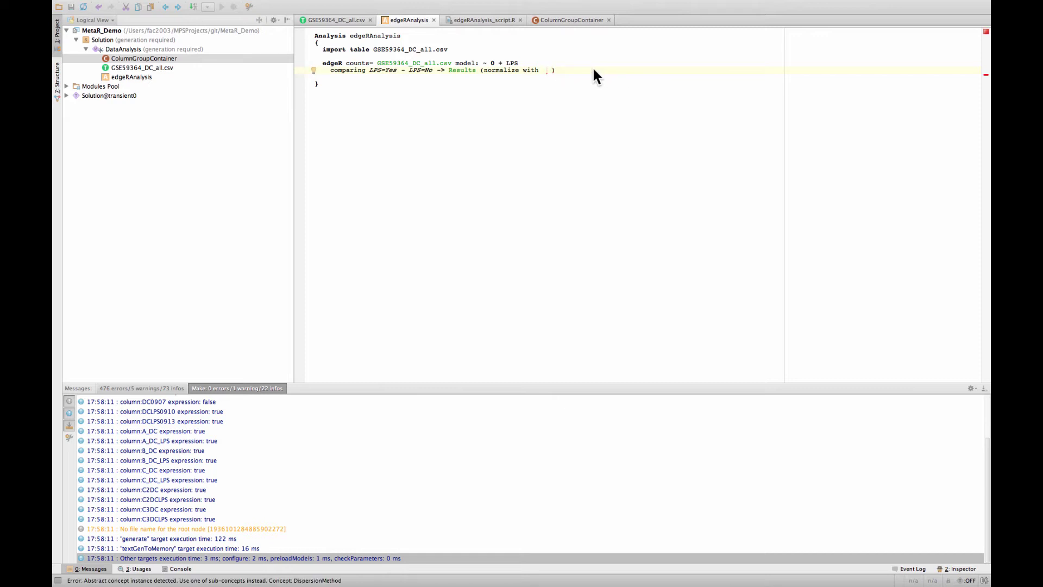
{"action": "key", "text": "ctrl+space"}
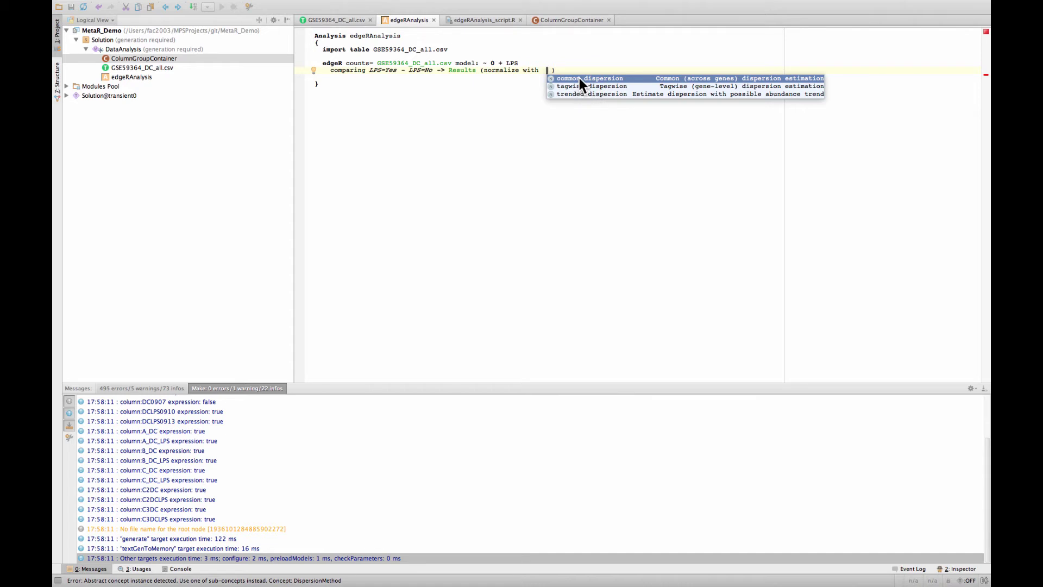
{"action": "left_click", "coordinate": [580, 78]}
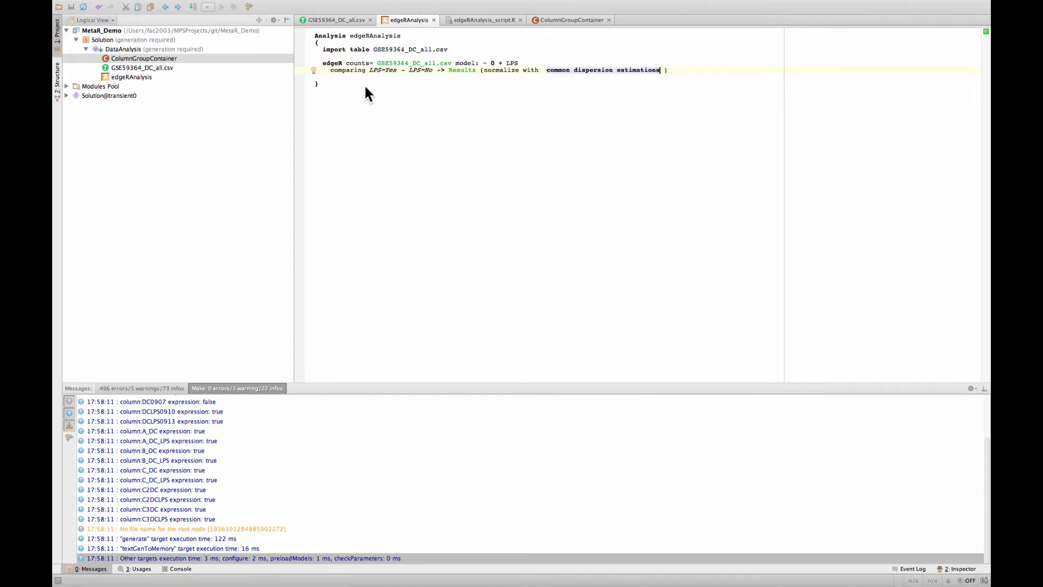
{"action": "left_click", "coordinate": [347, 77]}
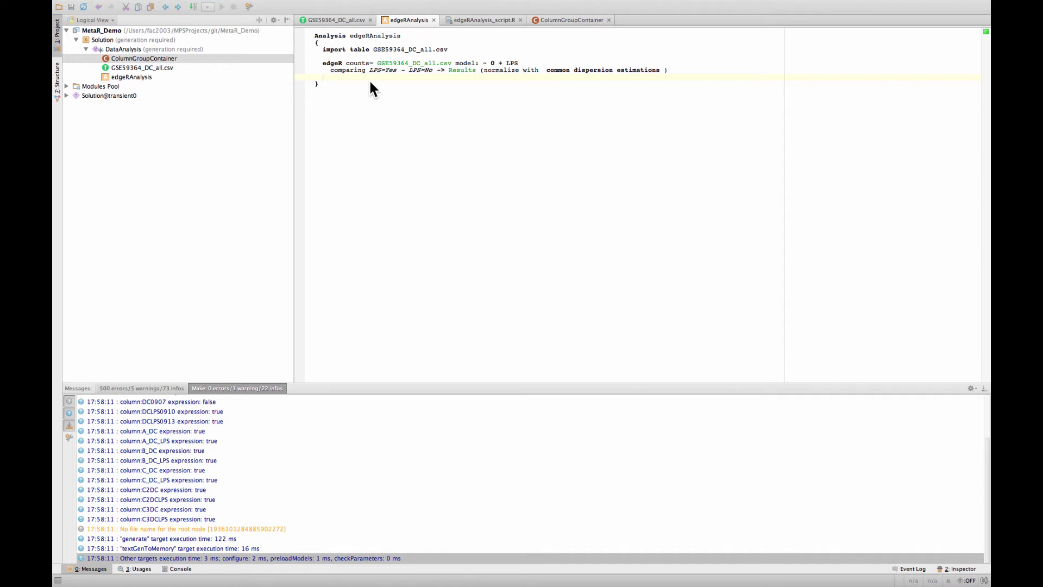
Add a blank line, then inspect Results columns logFC, logCPM, PValue, FDR, genes, LR.
{"action": "key", "text": "Return"}
{"action": "left_click", "coordinate": [959, 568]}
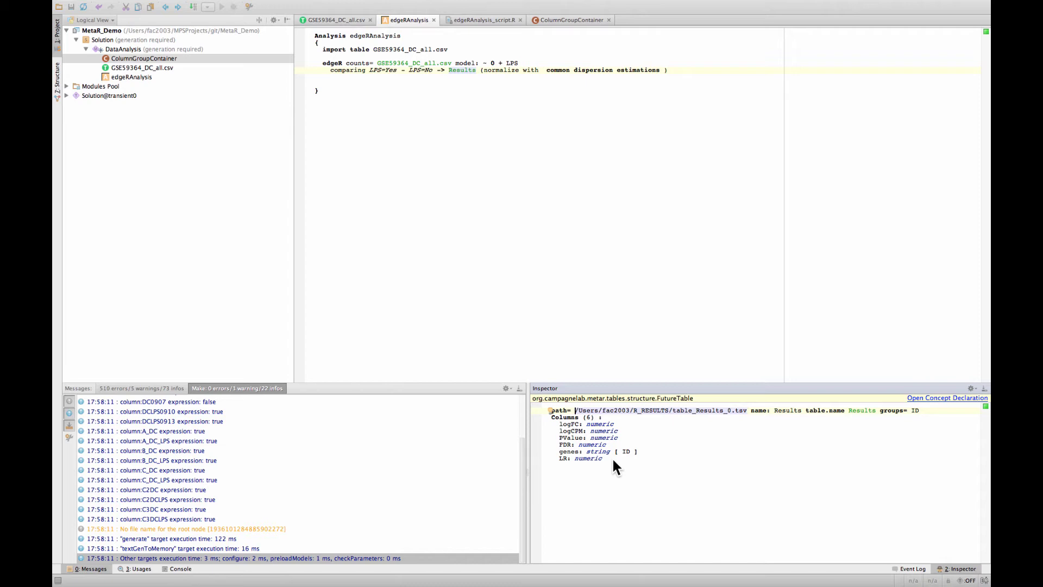
{"action": "left_click", "coordinate": [325, 62]}
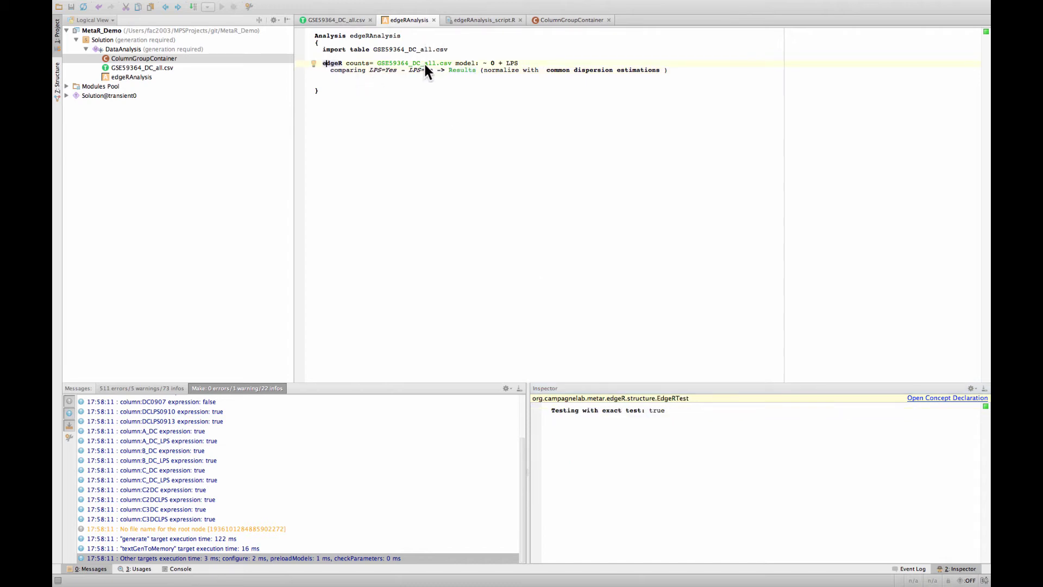
{"action": "left_click", "coordinate": [458, 70]}
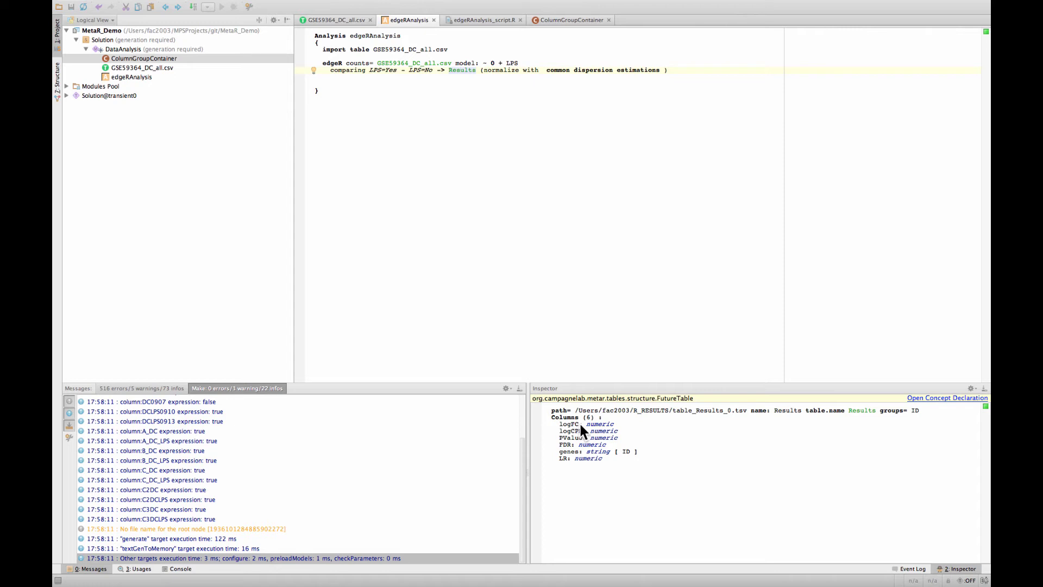
{"action": "left_click", "coordinate": [566, 451]}
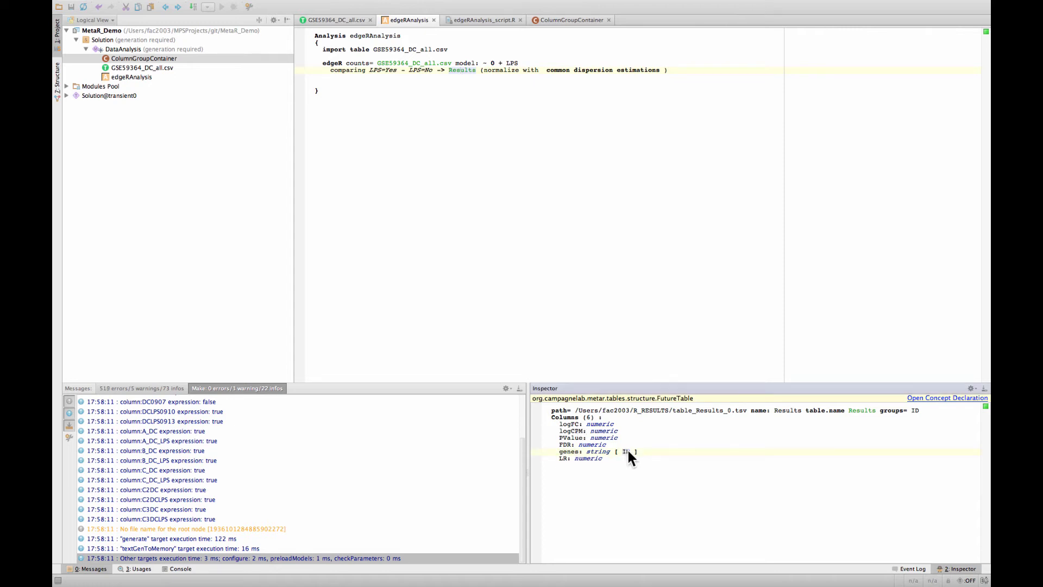
{"action": "left_click", "coordinate": [647, 452]}
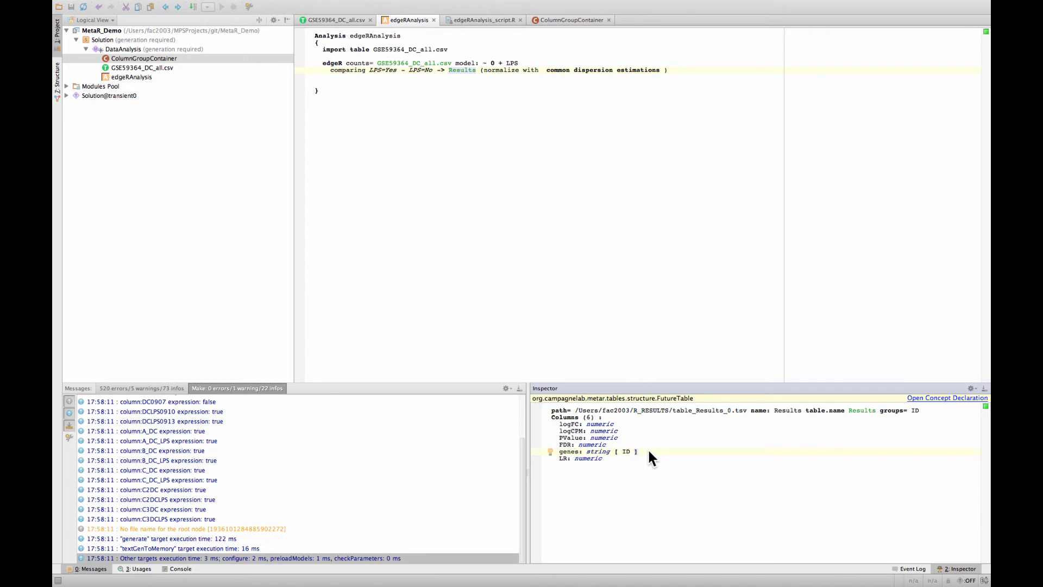